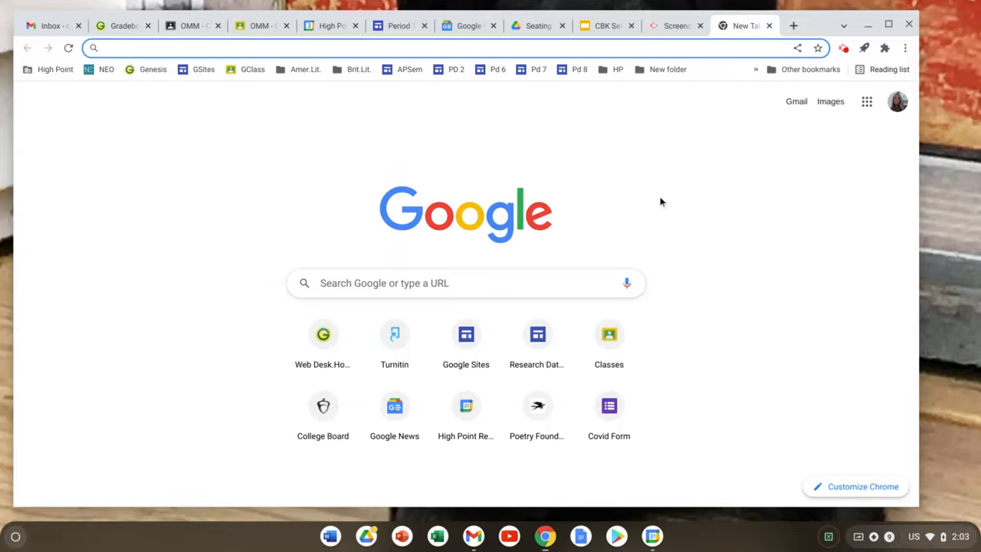
# Step: Open Google Docs and create a new blank document
pyautogui.click(868, 104)
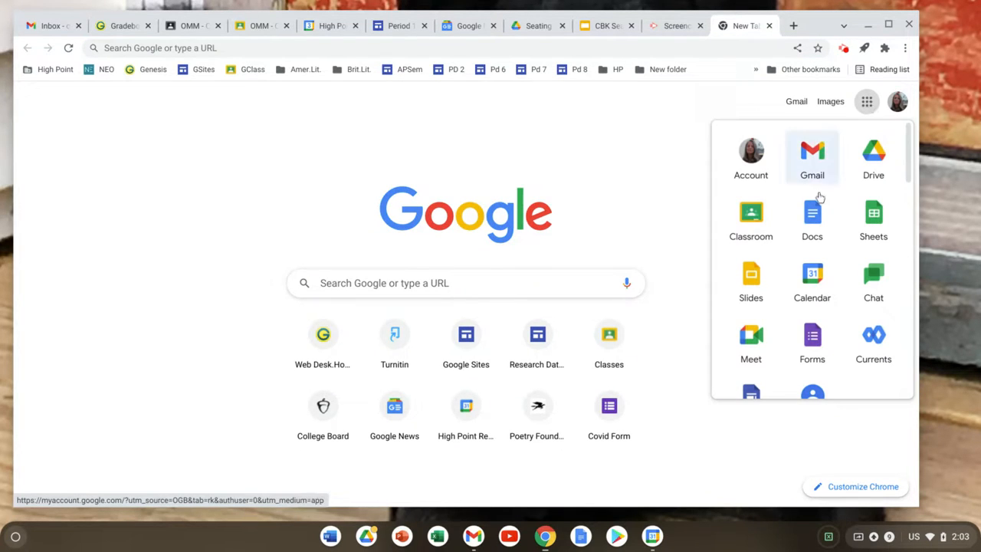
pyautogui.click(813, 220)
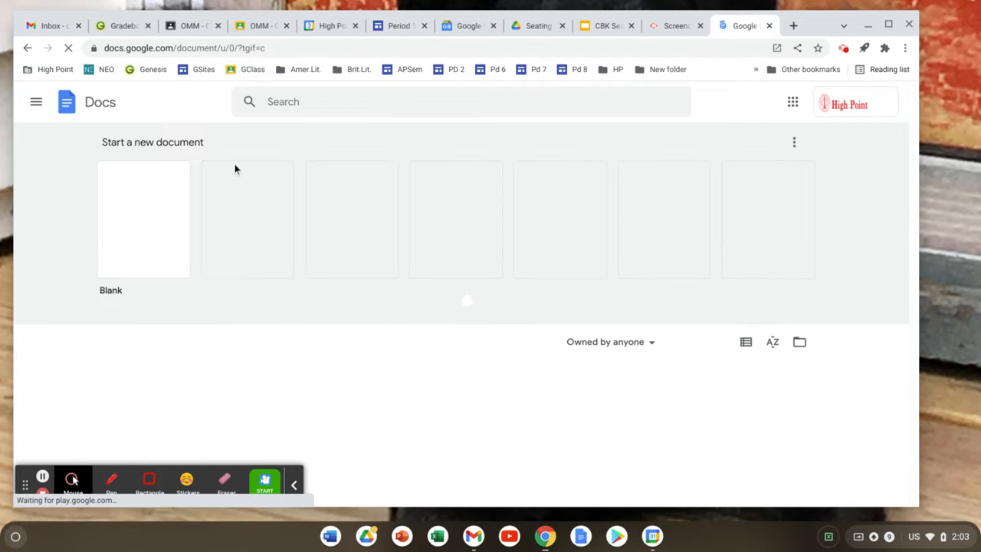
pyautogui.click(135, 224)
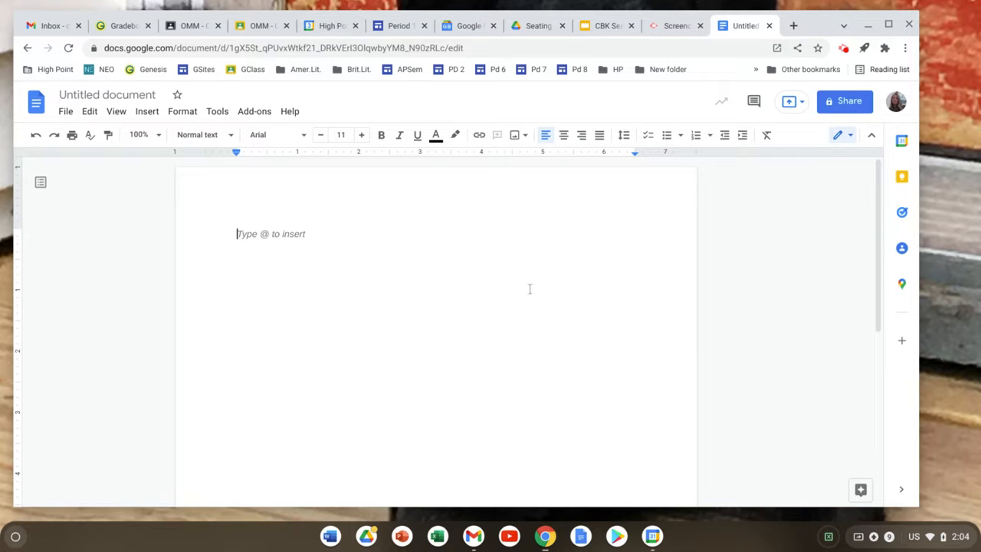
# Step: Check the page margins in the document's page setup and accept the settings
pyautogui.click(65, 112)
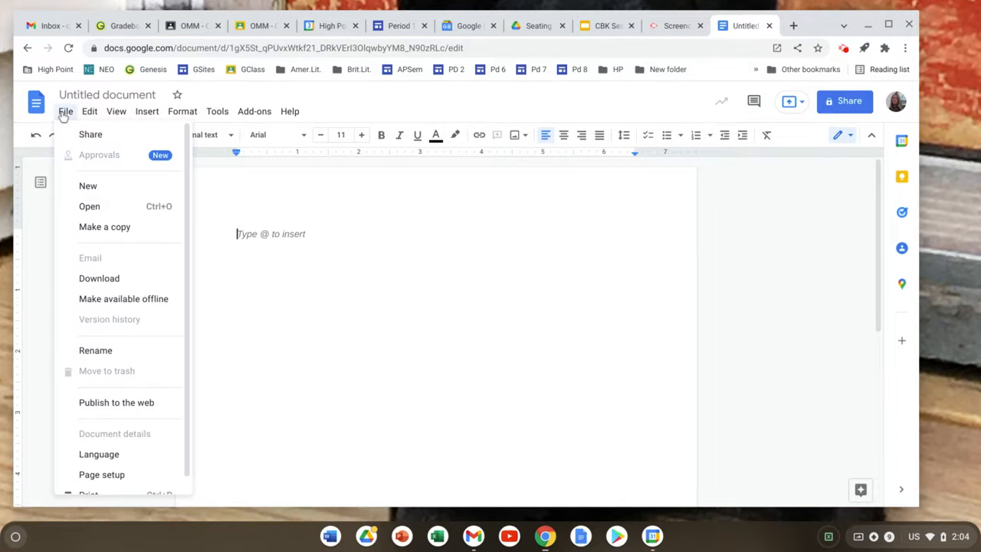
pyautogui.click(97, 474)
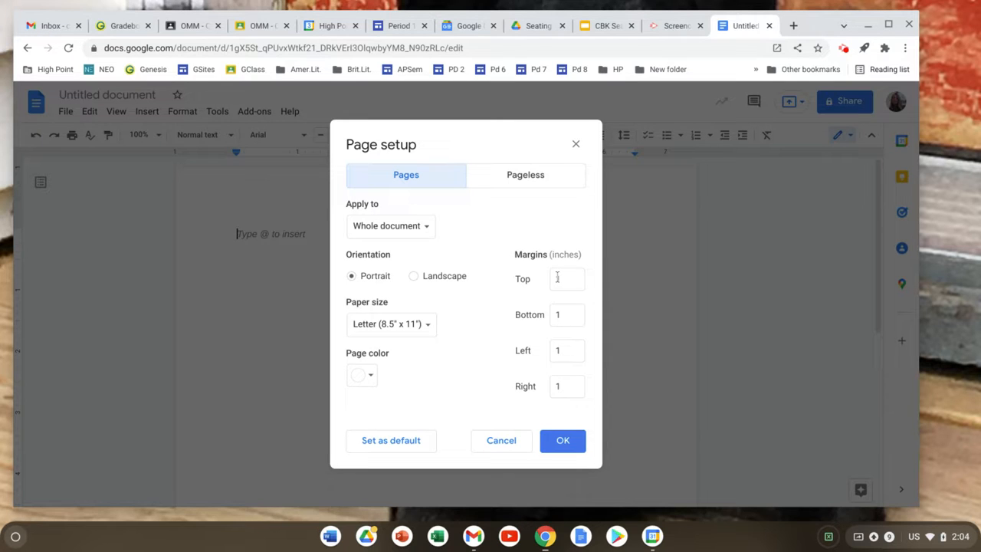
pyautogui.click(566, 441)
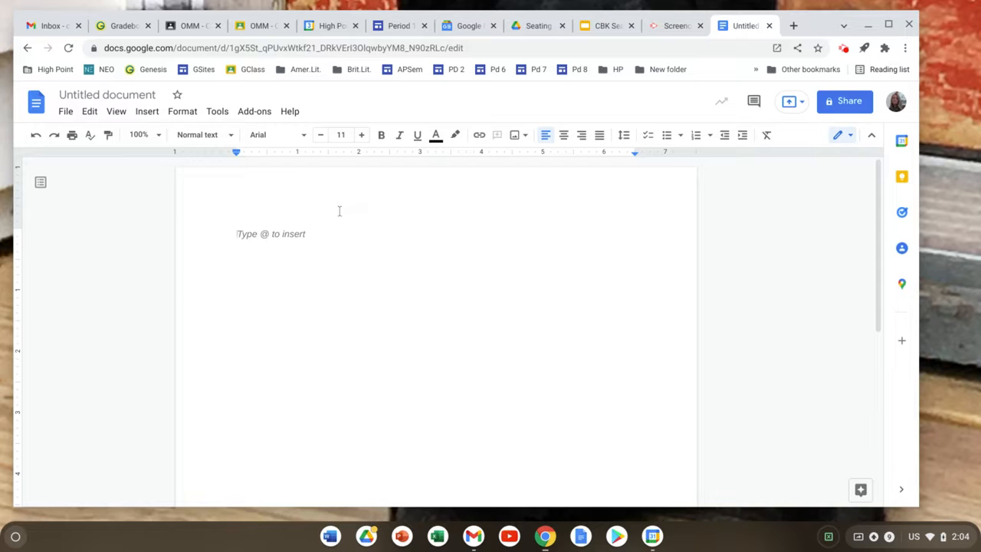
# Step: Set the document's font to Times New Roman and its size to 12
pyautogui.click(303, 137)
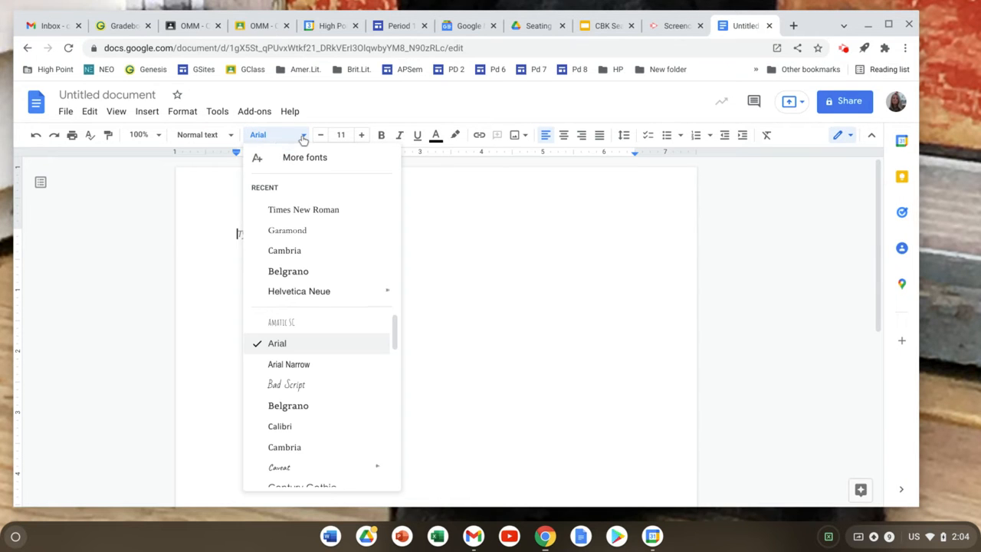
pyautogui.click(304, 210)
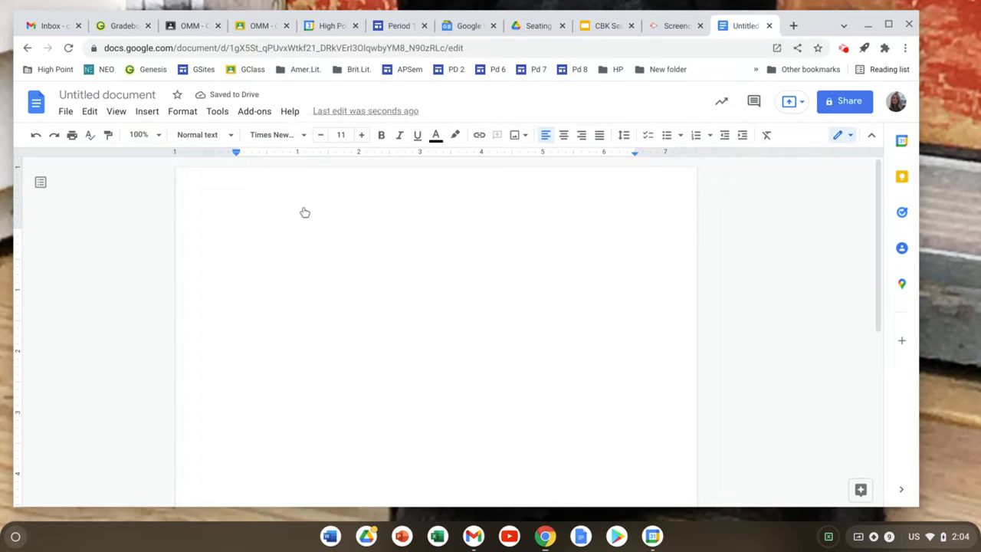
pyautogui.click(342, 134)
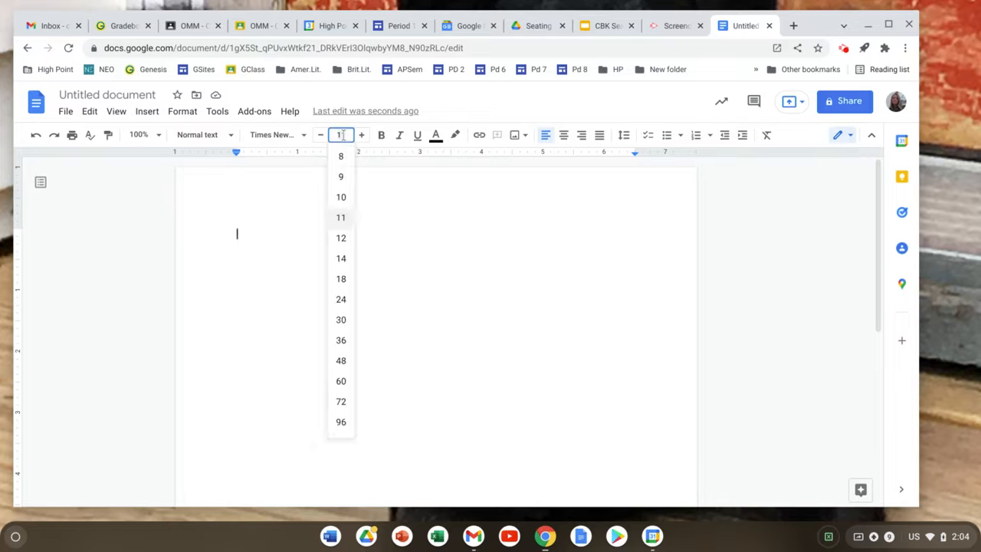
pyautogui.click(342, 239)
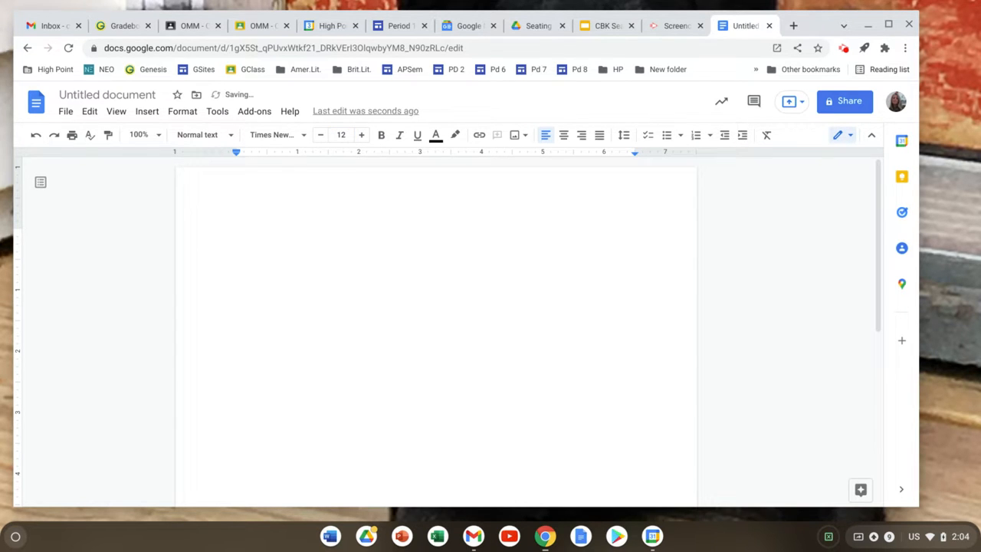
# Step: Left-align the body text and set its line spacing to Double
pyautogui.click(548, 138)
pyautogui.click(624, 139)
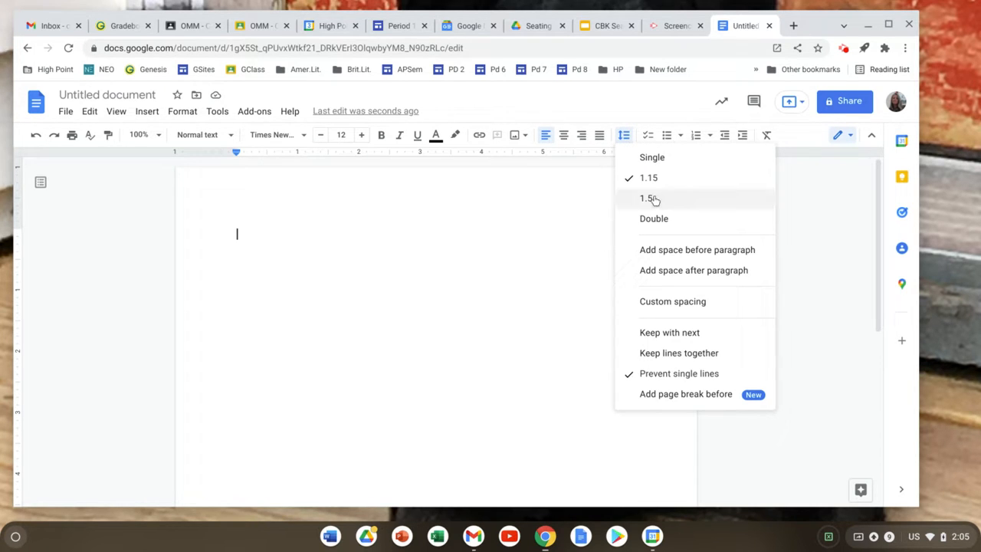
pyautogui.click(653, 220)
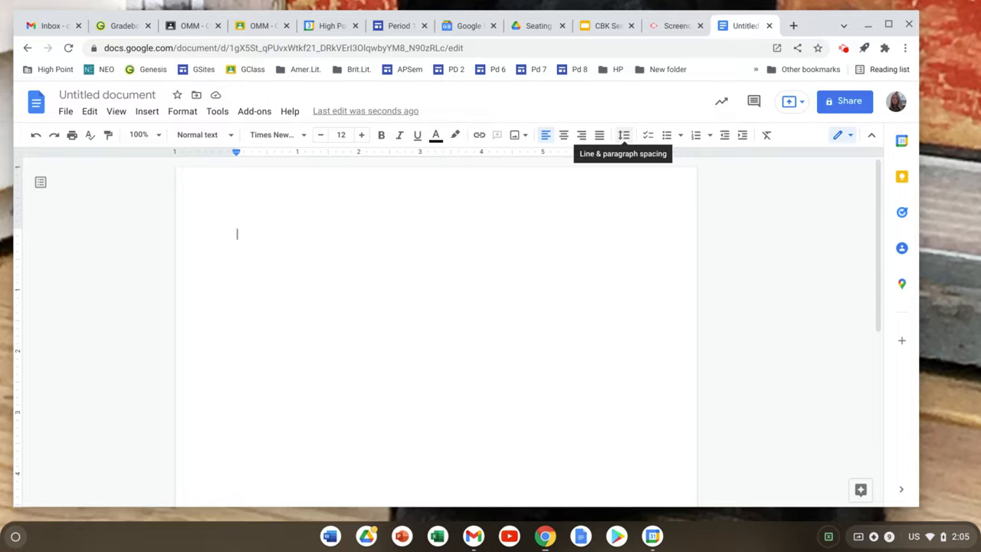
pyautogui.click(623, 136)
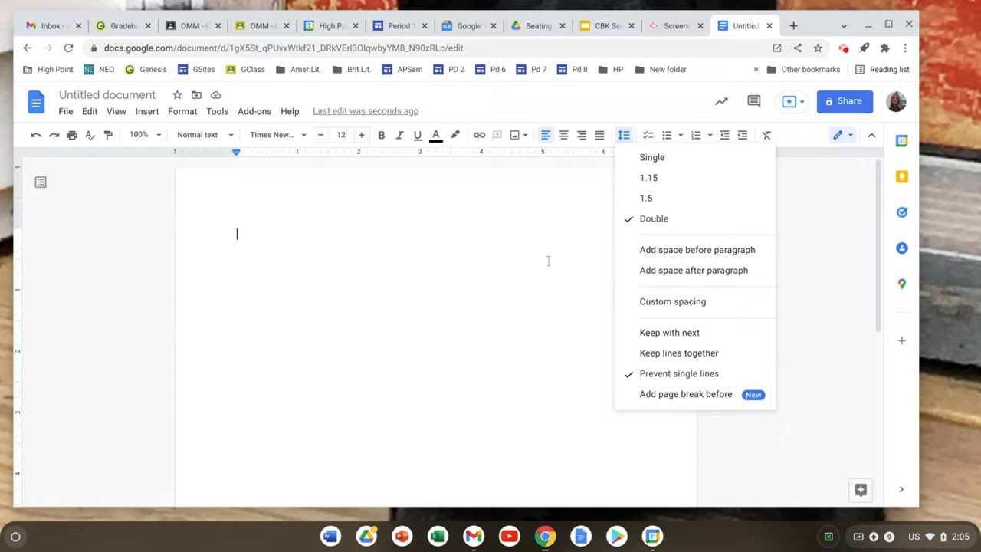
pyautogui.click(457, 273)
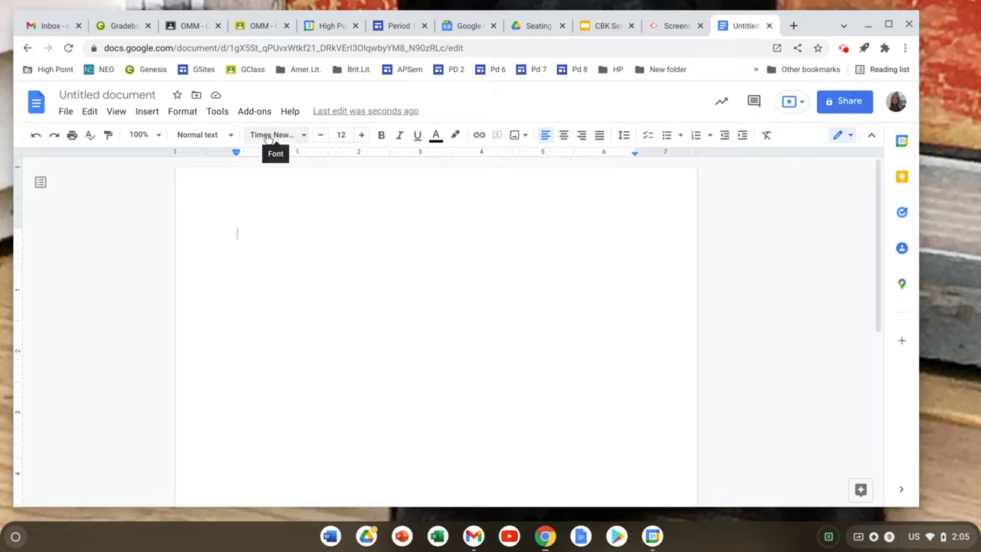
pyautogui.click(624, 135)
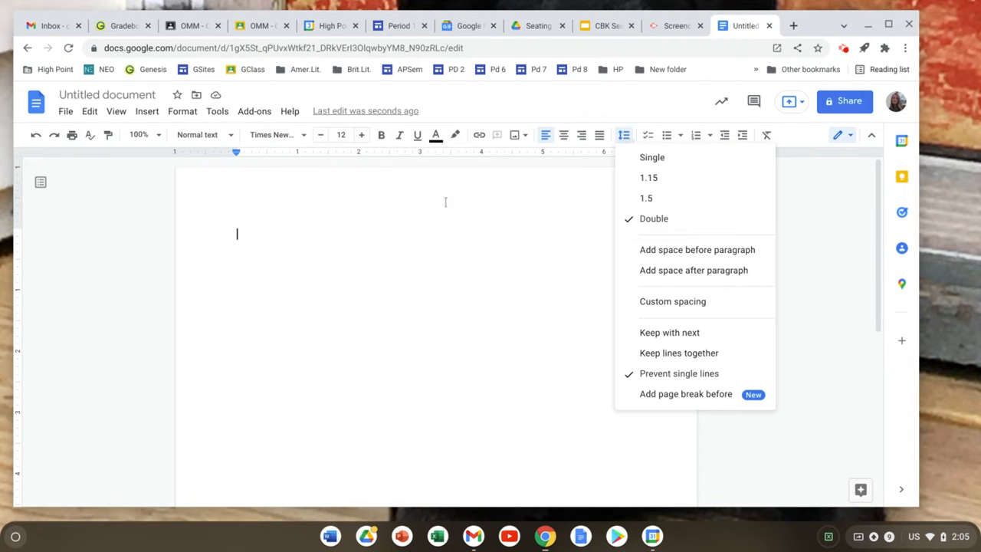
pyautogui.click(331, 241)
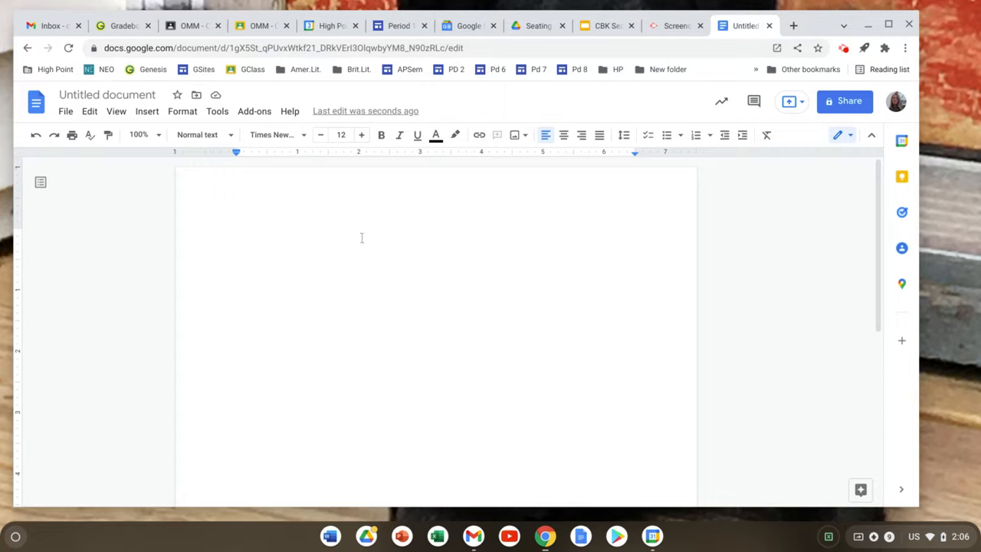
pyautogui.click(181, 111)
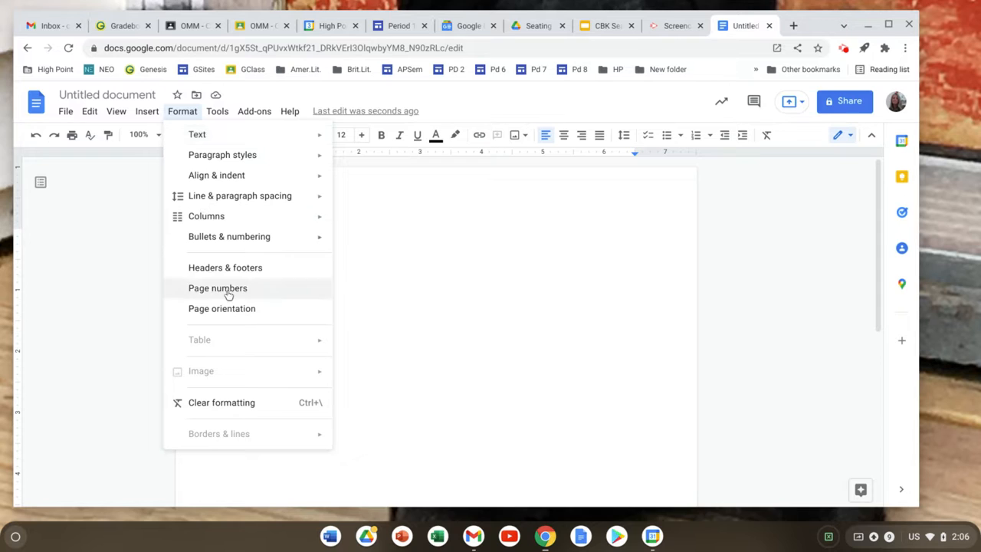
pyautogui.click(450, 251)
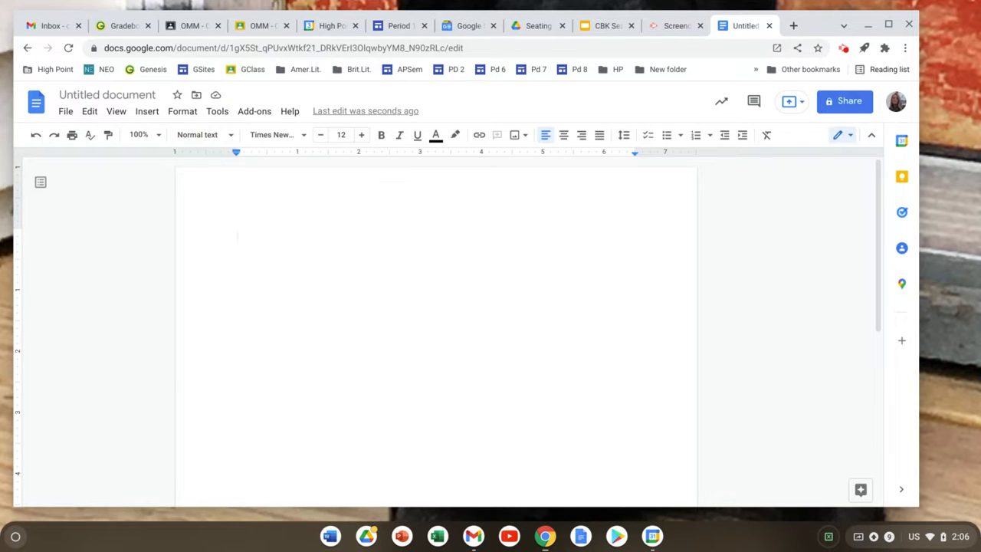
# Step: Open the page header, right-align it and enter the student's last name followed by a space
pyautogui.doubleClick(374, 189)
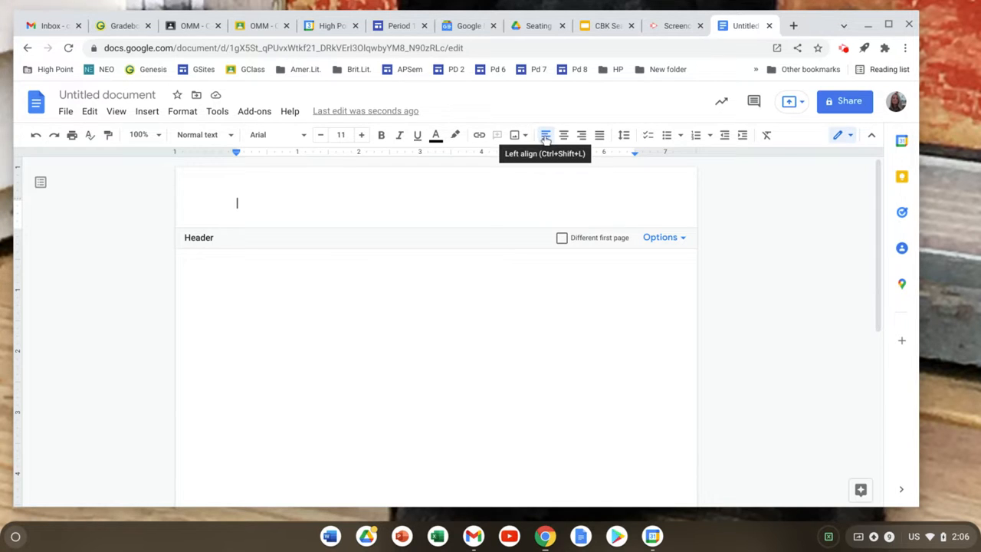
pyautogui.click(582, 137)
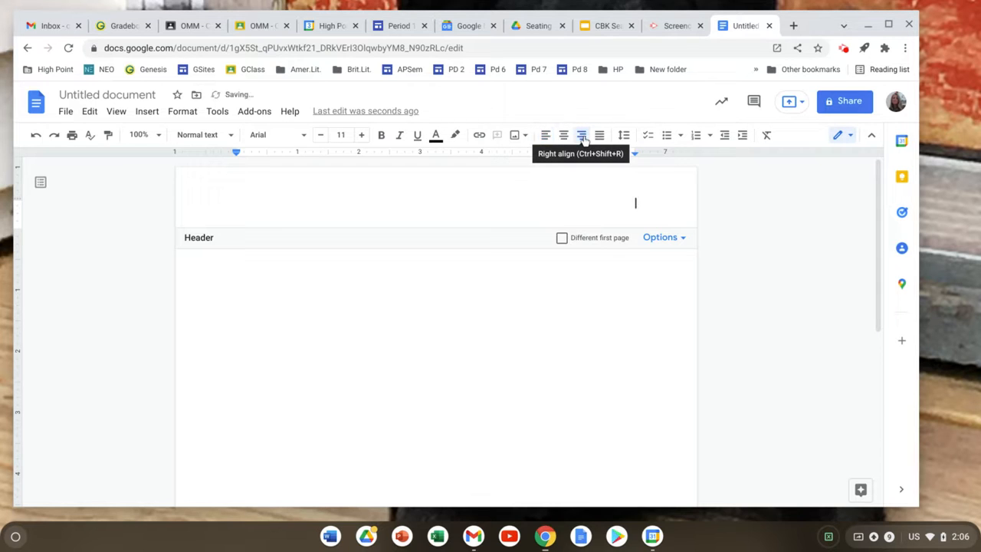
pyautogui.write('Keimel')
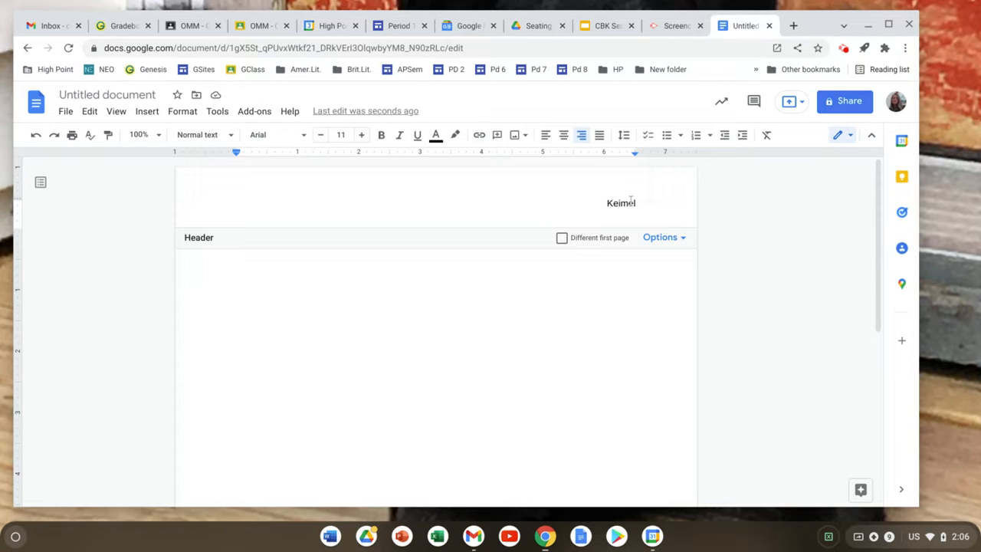
# Step: Insert page numbers in the header beside the last name, starting at 1 and shown on the first page, and return to the body
pyautogui.click(684, 242)
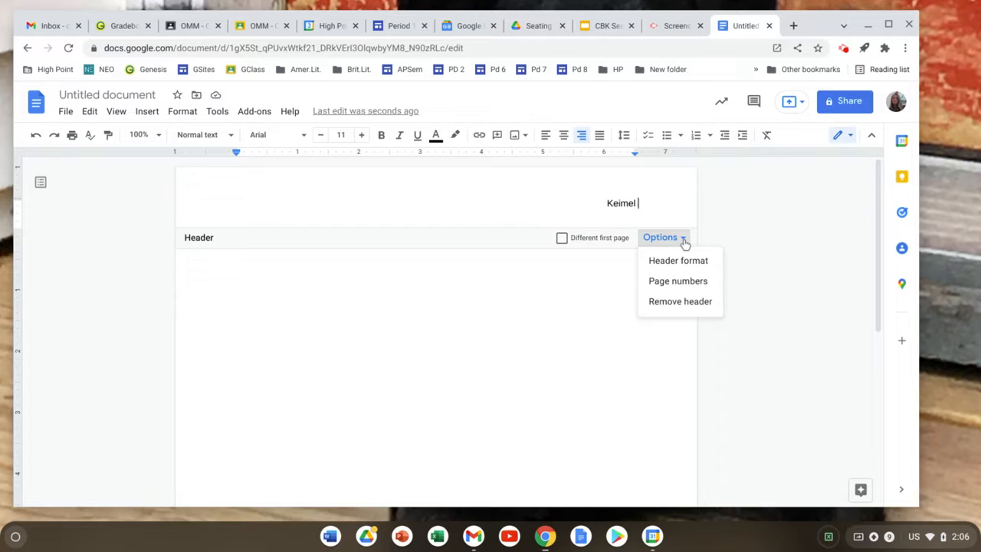
pyautogui.click(674, 282)
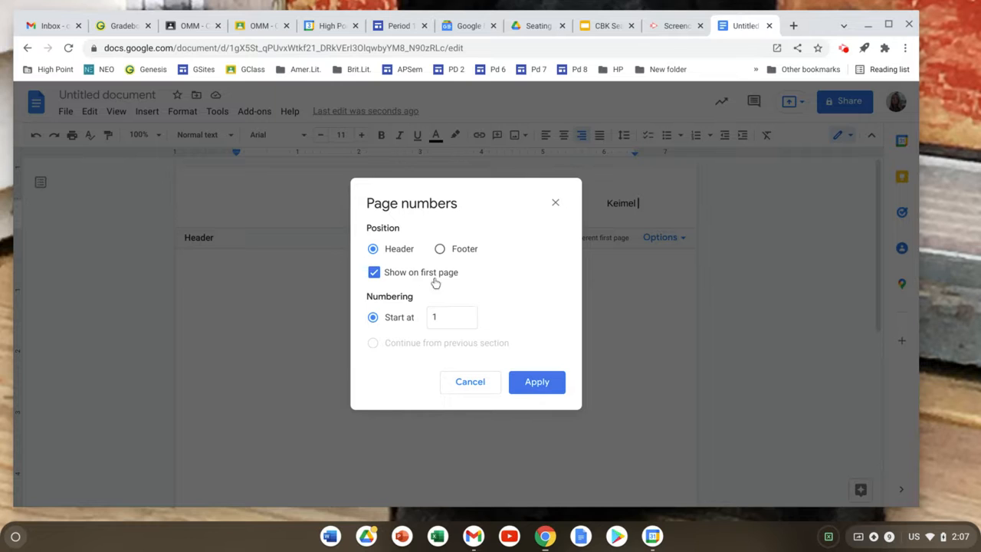
pyautogui.click(530, 383)
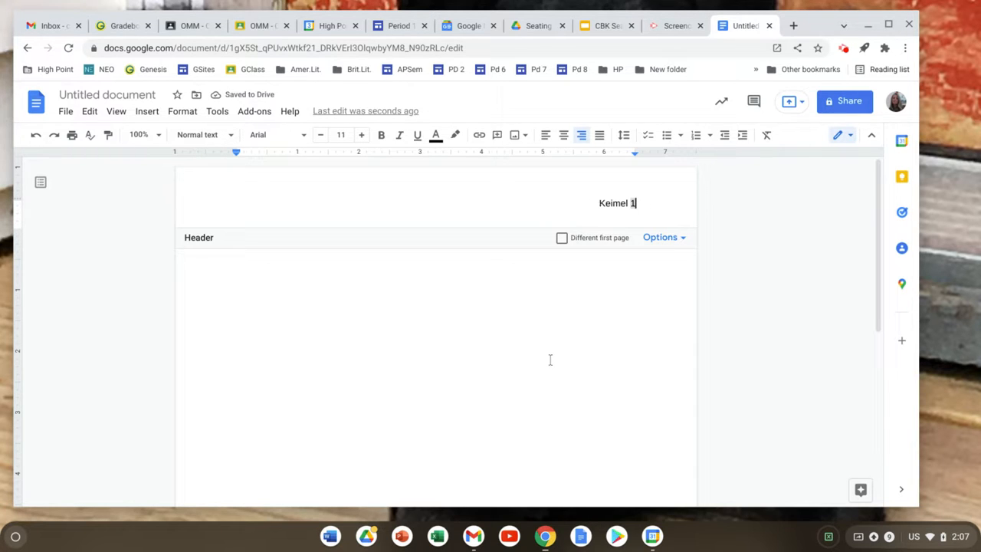
pyautogui.click(292, 302)
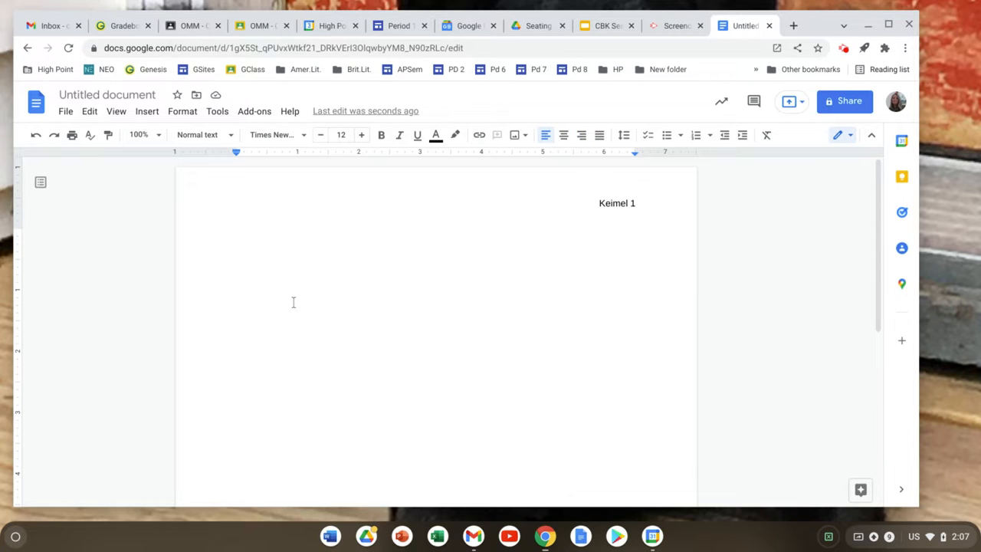
# Step: Add blank lines in the body until the document runs onto a second page
pyautogui.press('Return')
pyautogui.press('Return')
pyautogui.press('Return')
pyautogui.press('Return')
pyautogui.press('Return')
pyautogui.press('Return')
pyautogui.press('Return')
pyautogui.press('Return')
pyautogui.press('Return')
pyautogui.press('Return')
pyautogui.press('Return')
pyautogui.press('Return')
pyautogui.press('Return')
pyautogui.press('Return')
pyautogui.press('Return')
pyautogui.press('Return')
pyautogui.press('Return')
pyautogui.press('Return')
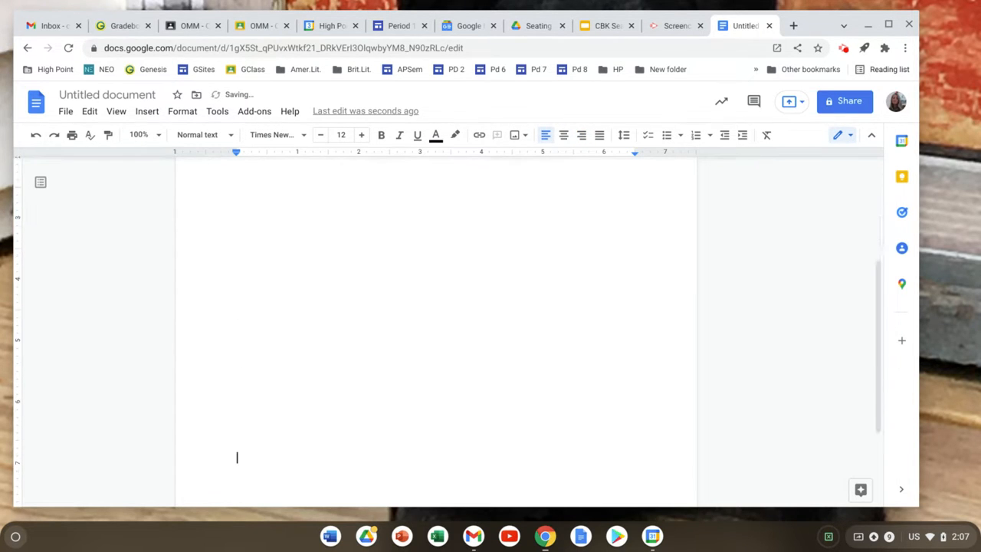
pyautogui.press('Return')
pyautogui.press('Return')
pyautogui.press('Return')
pyautogui.press('Return')
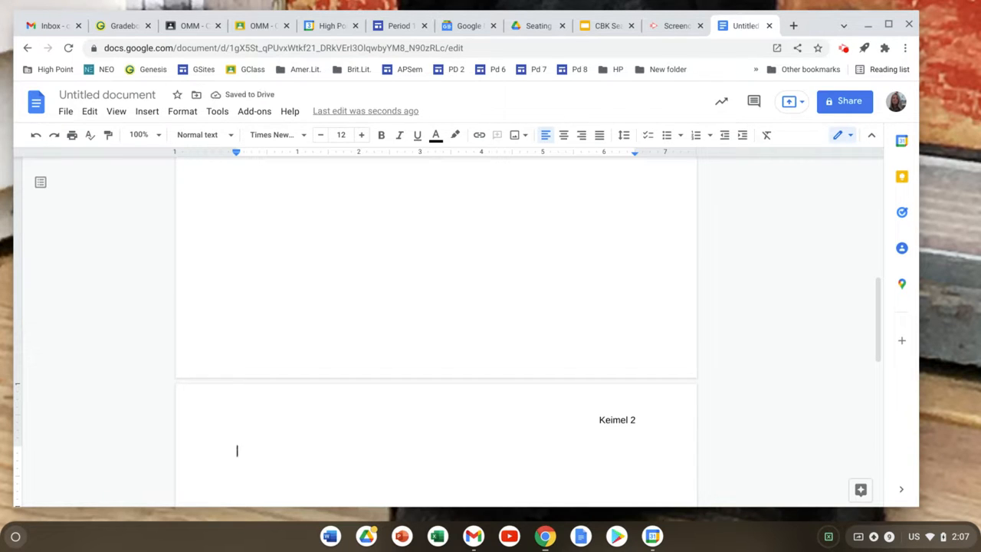
# Step: Enter the student's full name on the first line of page 1 and the teacher's title and name on the second
pyautogui.press('Up')
pyautogui.press('Up')
pyautogui.press('Up')
pyautogui.press('Up')
pyautogui.press('Up')
pyautogui.press('Up')
pyautogui.press('Up')
pyautogui.press('Up')
pyautogui.press('Up')
pyautogui.press('Up')
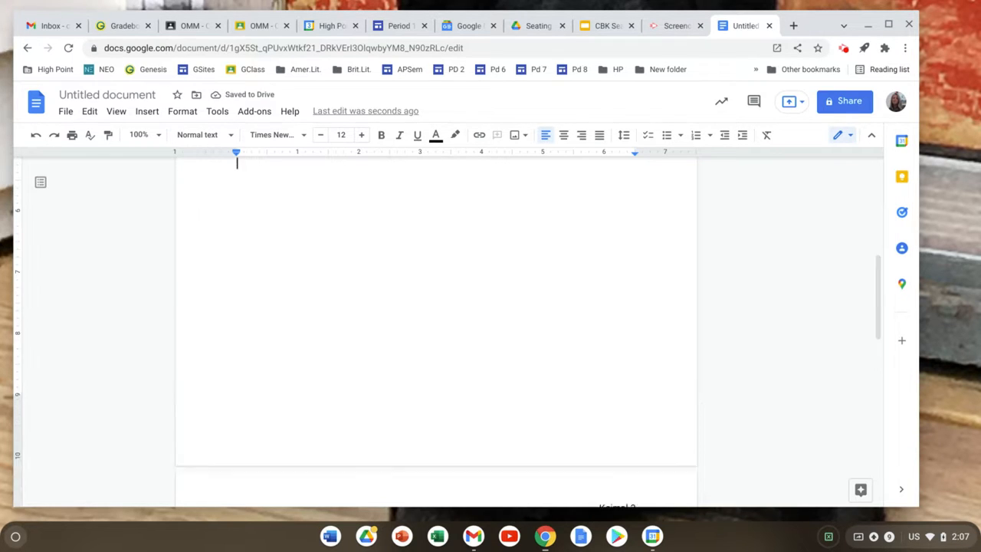
pyautogui.press('Up')
pyautogui.press('Up')
pyautogui.press('Up')
pyautogui.press('Up')
pyautogui.press('Up')
pyautogui.press('Up')
pyautogui.press('Up')
pyautogui.press('Up')
pyautogui.press('Up')
pyautogui.press('Up')
pyautogui.press('Up')
pyautogui.press('Up')
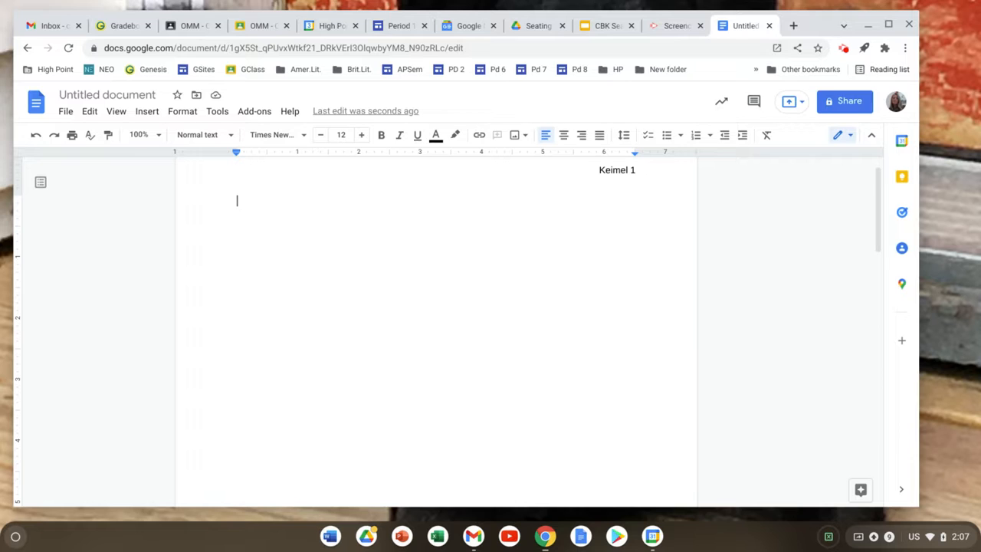
pyautogui.write('Cari Bo')
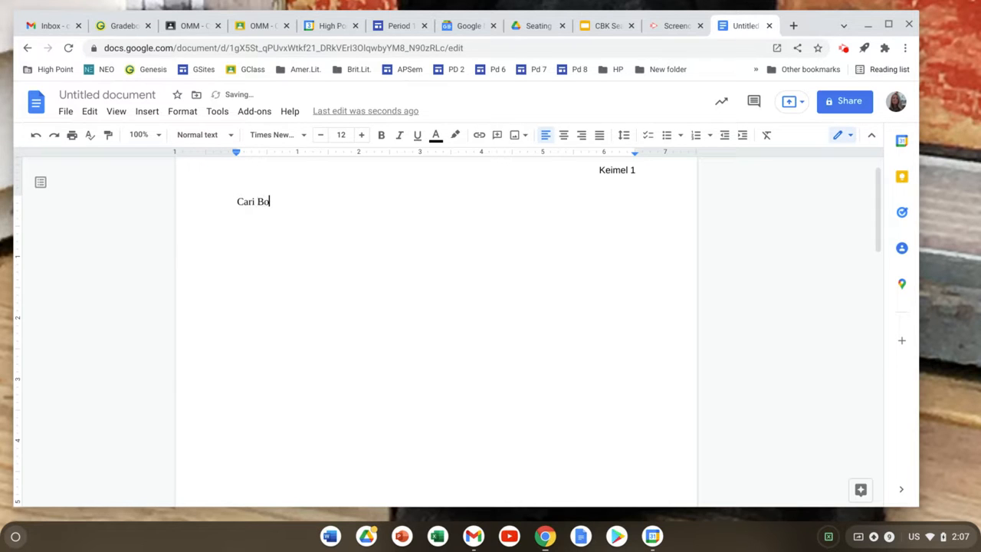
pyautogui.write('dnar')
pyautogui.press('Return')
pyautogui.write('Mrs. BK')
pyautogui.press('BackSpace')
pyautogui.write('odnar-Keimel')
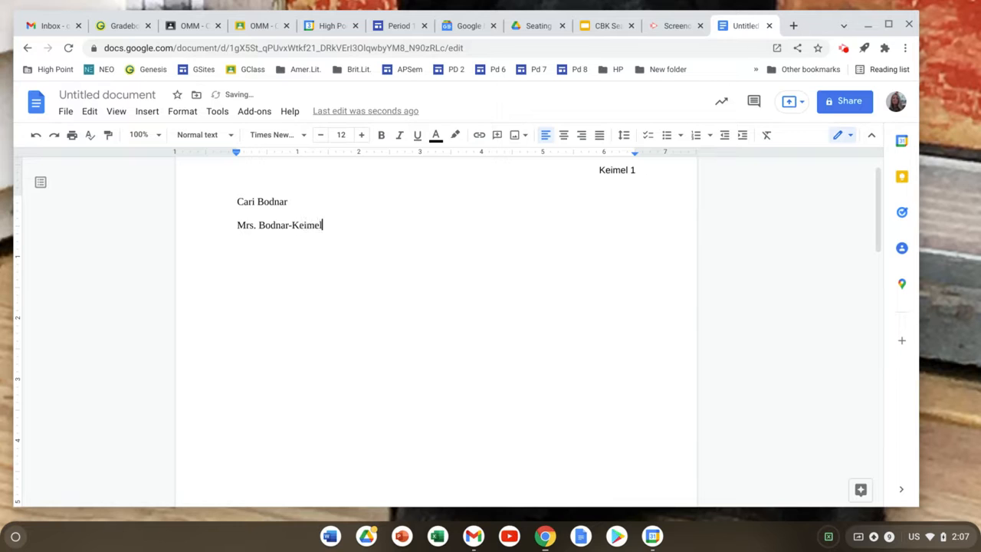
# Step: Complete the heading with the lines "English 9 Honors - Period 2" and "3 March 2022", and start a new line below
pyautogui.press('Return')
pyautogui.write('English 9 Honors -')
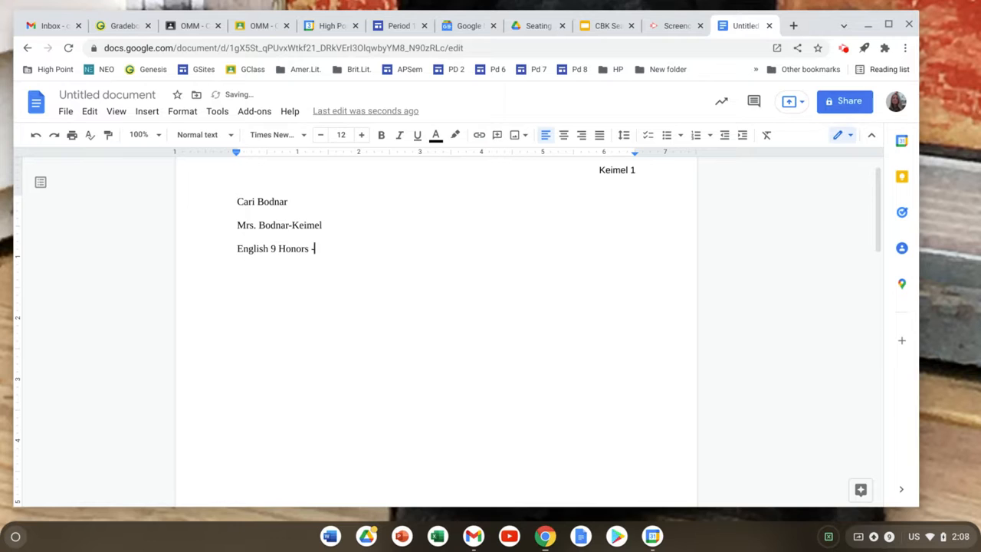
pyautogui.write(' Period 2')
pyautogui.press('Return')
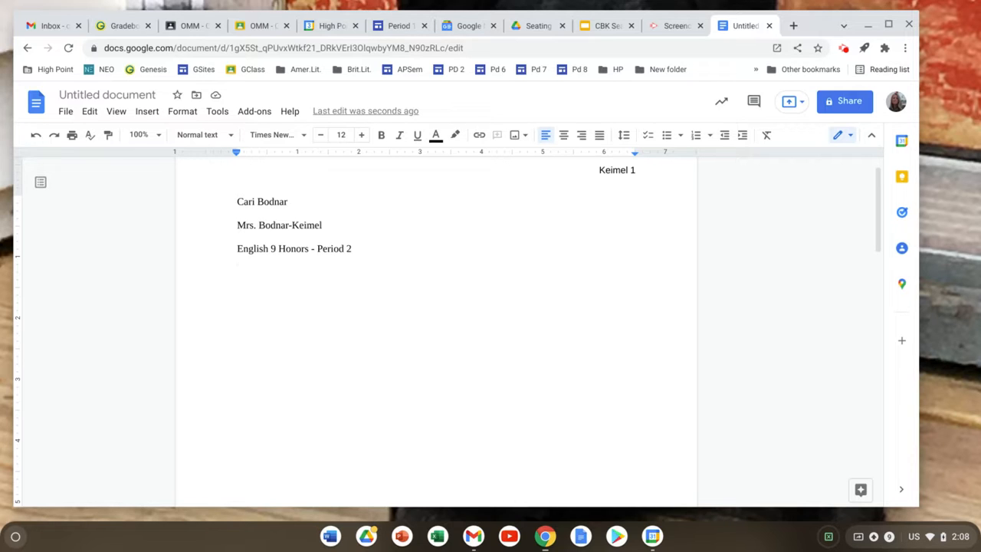
pyautogui.write('3 March ')
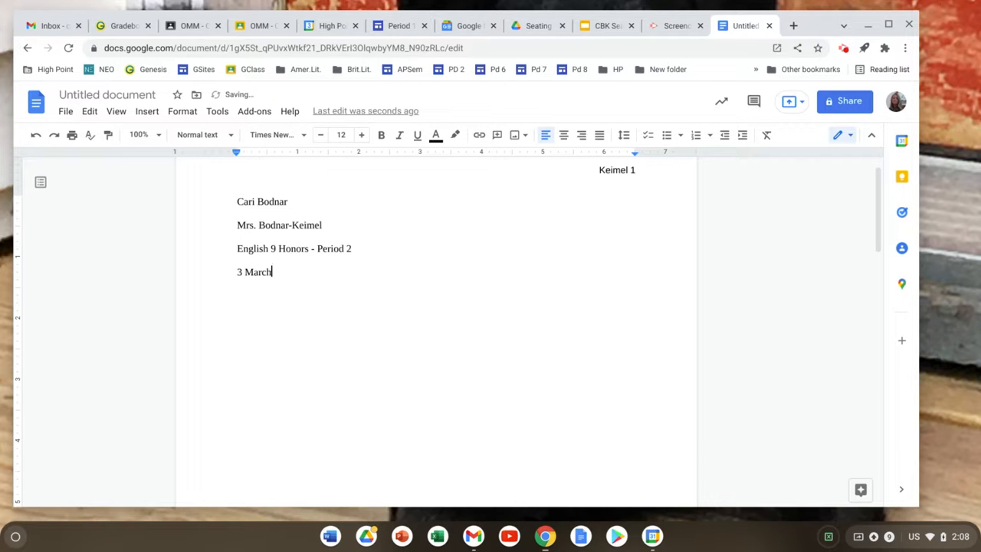
pyautogui.write('2022')
pyautogui.press('Return')
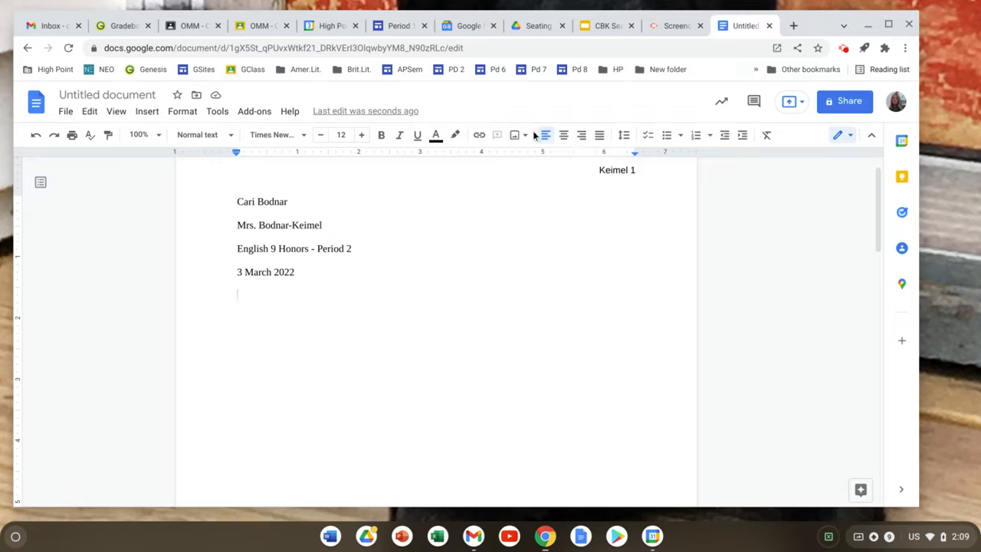
# Step: Center the line below the date and enter the title "The Odyssey Essay"
pyautogui.click(563, 135)
pyautogui.write('The Od')
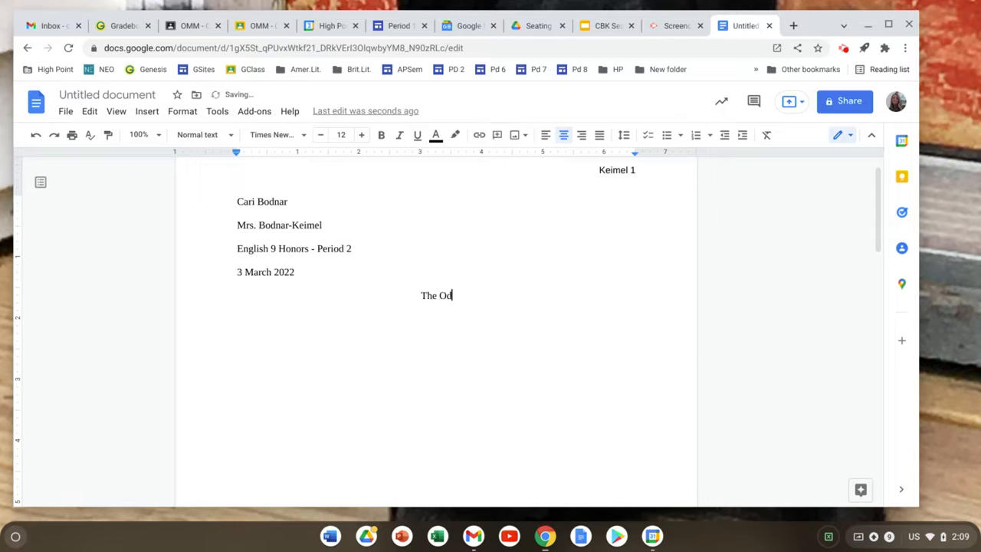
pyautogui.write('yssey')
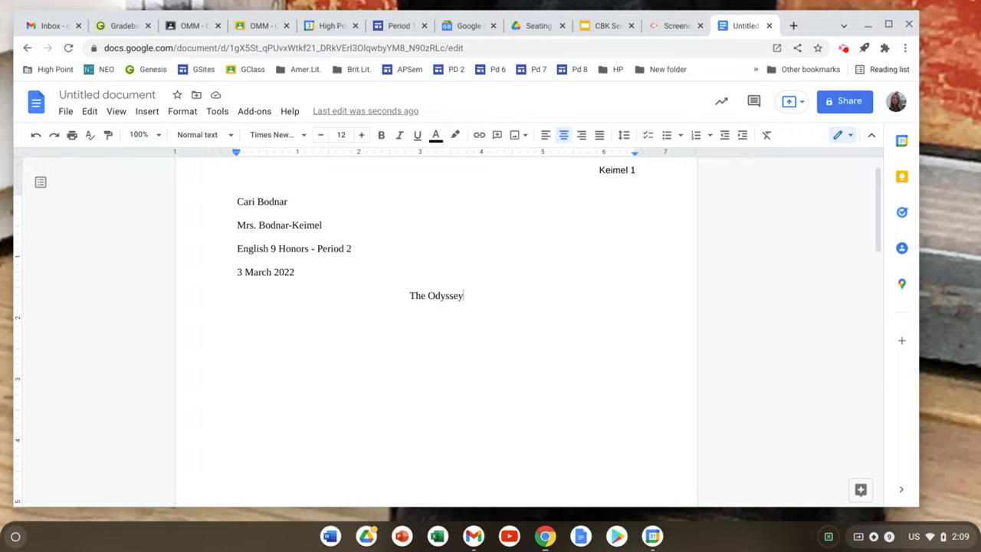
pyautogui.write('E')
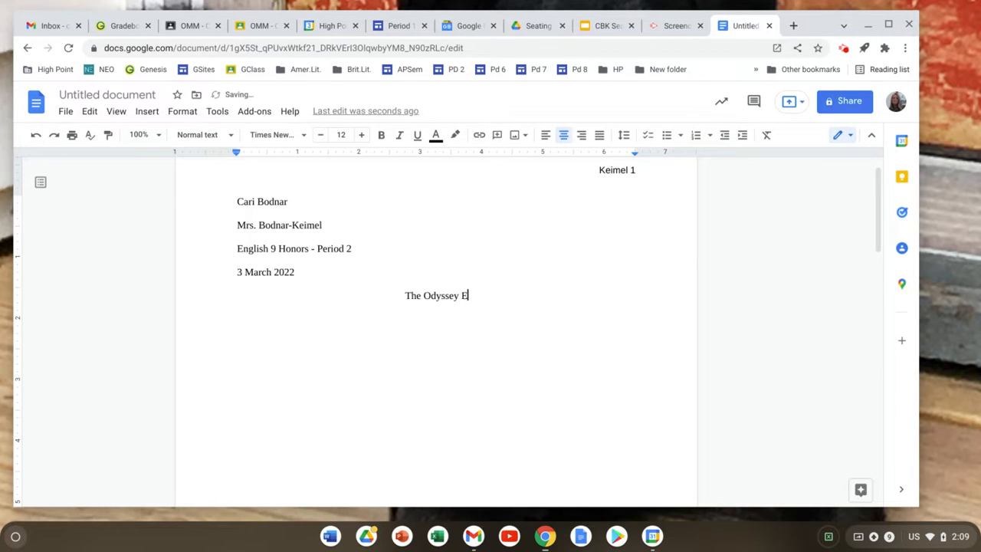
pyautogui.write('ssay')
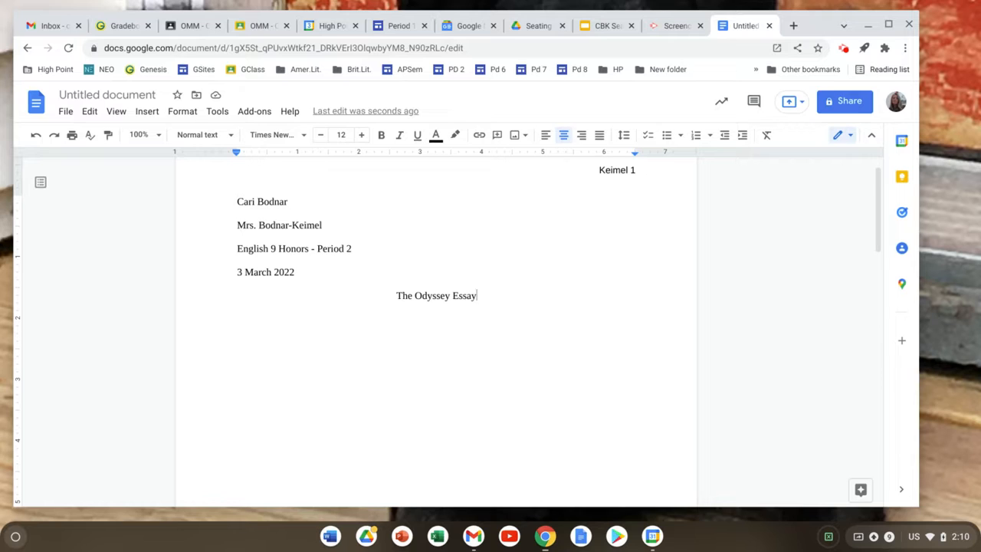
# Step: Change the centered title to "The Odyssey a New Crew Begins"
pyautogui.press('BackSpace')
pyautogui.press('BackSpace')
pyautogui.press('BackSpace')
pyautogui.press('BackSpace')
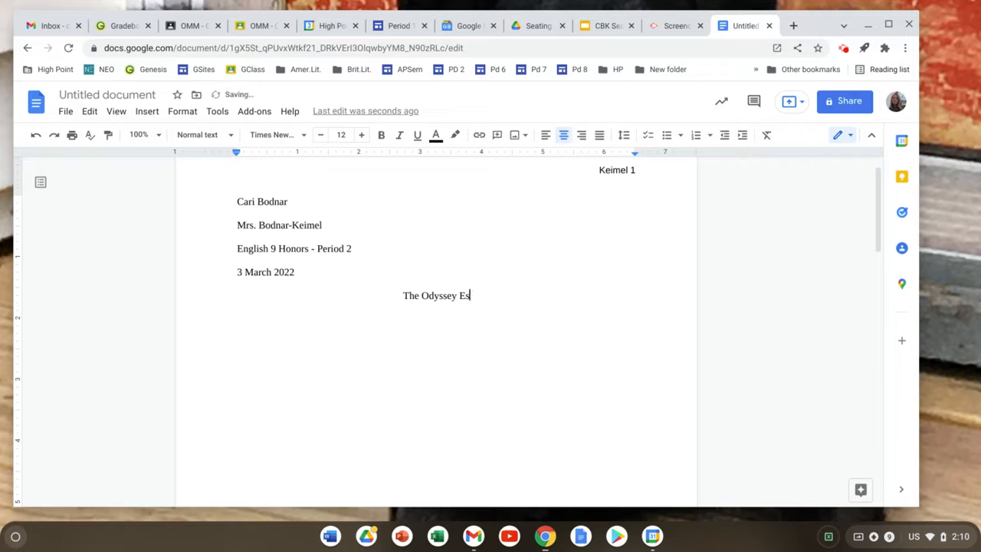
pyautogui.press('BackSpace')
pyautogui.press('BackSpace')
pyautogui.press('BackSpace')
pyautogui.press('BackSpace')
pyautogui.write('sey a New ')
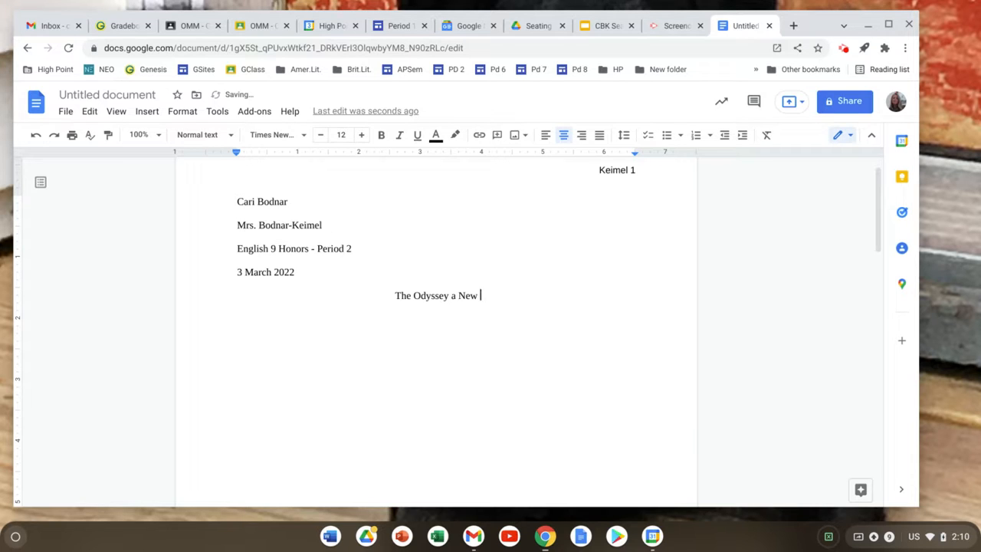
pyautogui.write('Crew ')
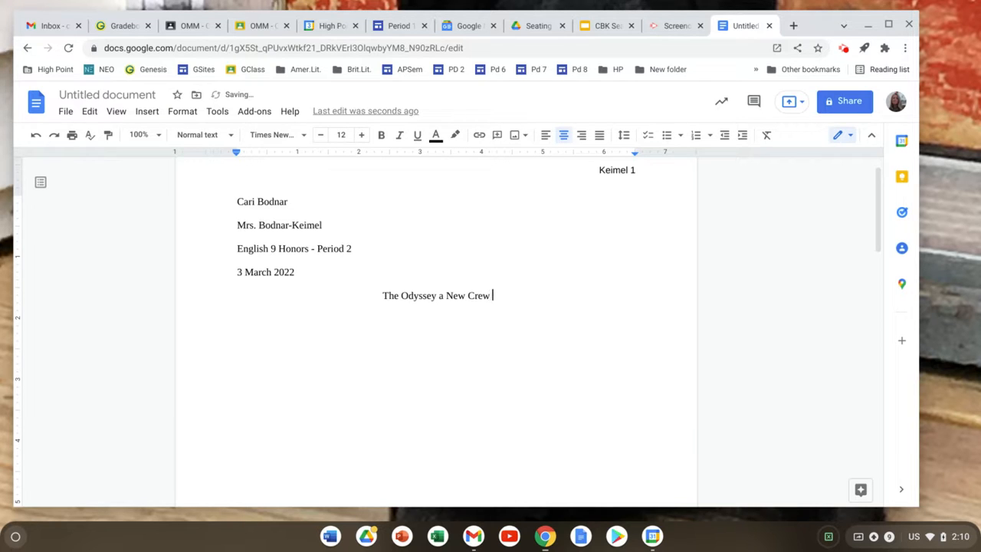
pyautogui.write('Begins')
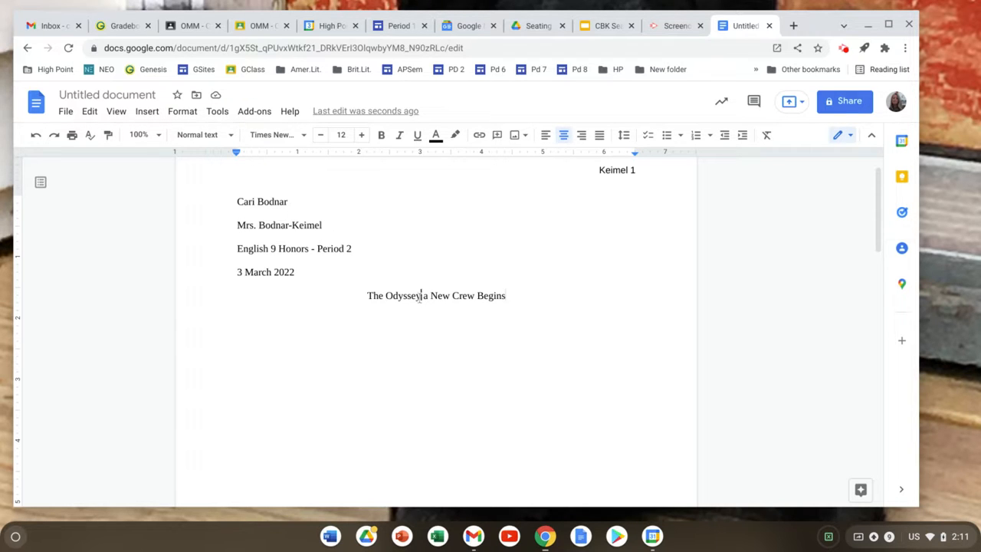
# Step: Italicize only the words "The Odyssey" in the title
pyautogui.moveTo(420, 297); pyautogui.dragTo(367, 298)
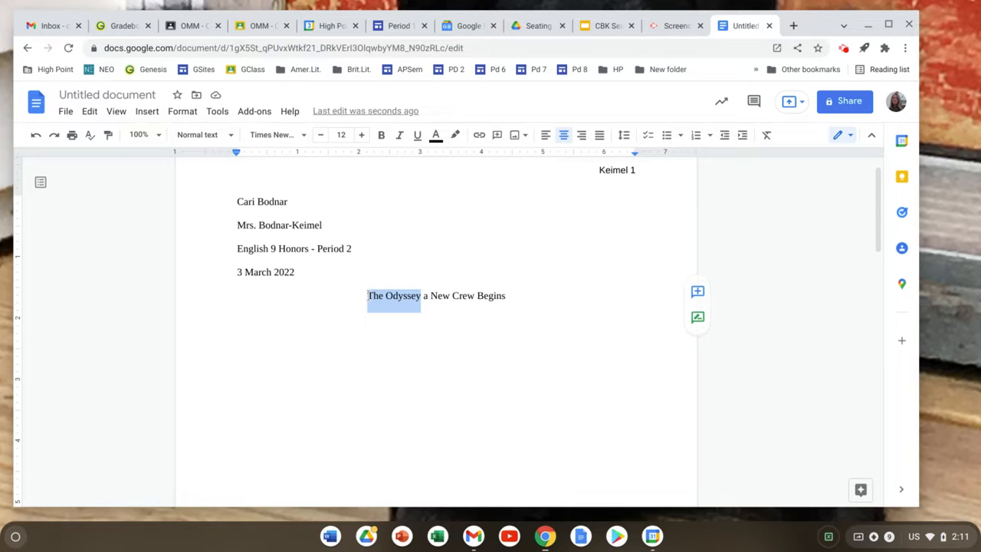
pyautogui.click(400, 135)
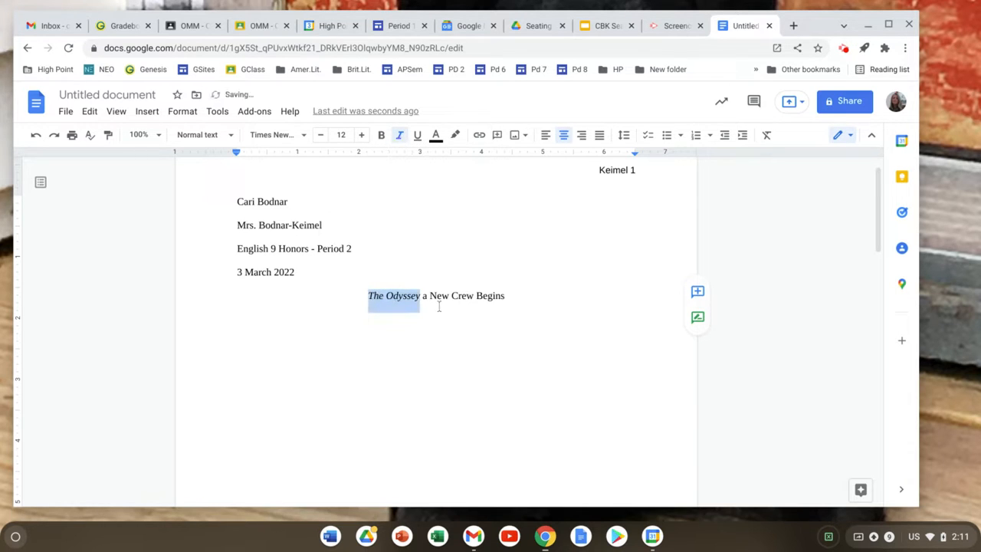
pyautogui.click(522, 300)
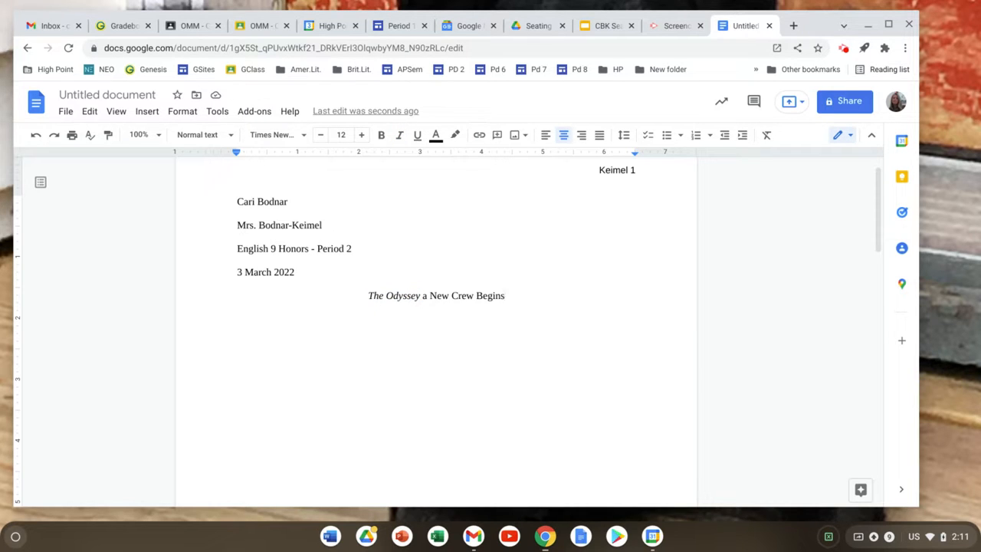
# Step: Start a left-aligned body paragraph below the title with a half-inch first-line indent, beginning "Typing my paragraph here"
pyautogui.press('Return')
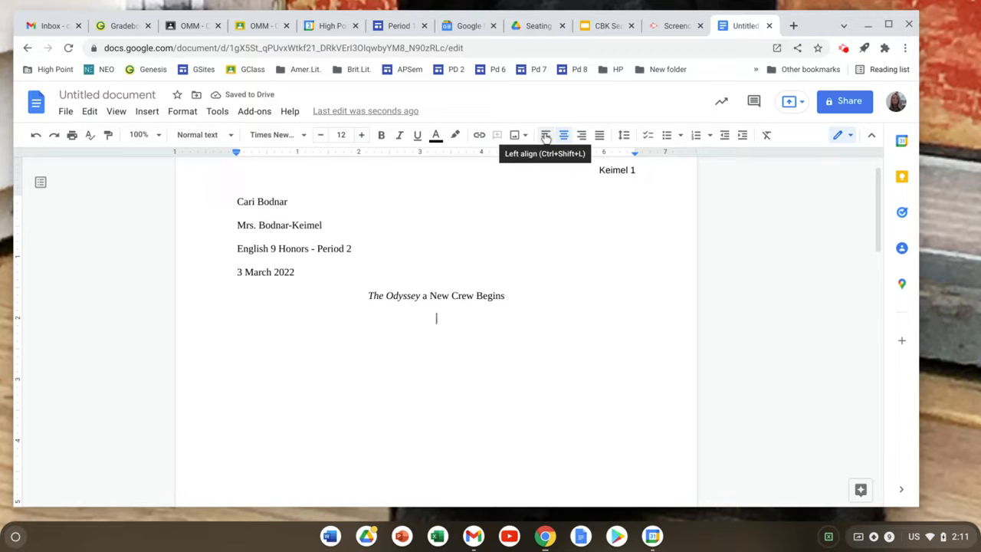
pyautogui.click(546, 136)
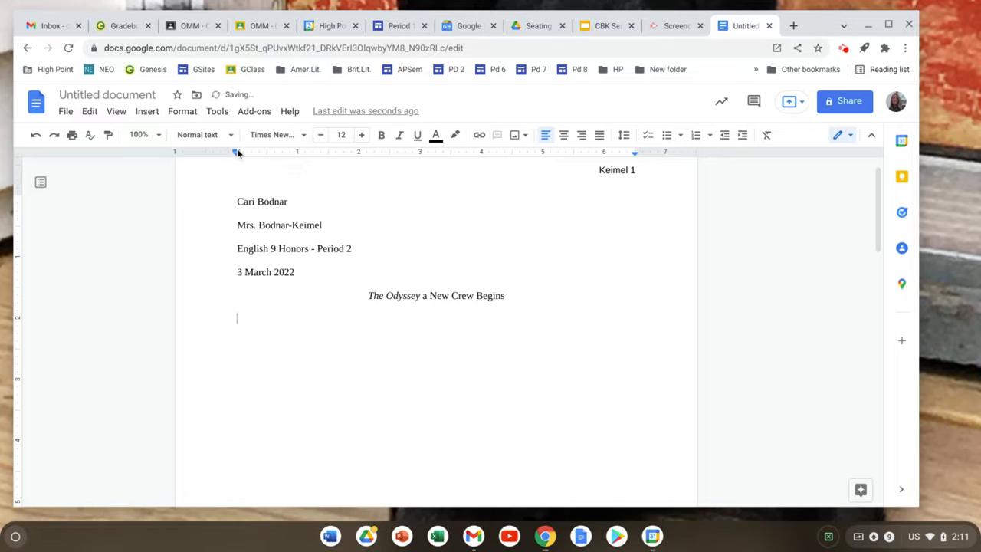
pyautogui.moveTo(237, 153); pyautogui.dragTo(269, 154)
pyautogui.write('Typing my ')
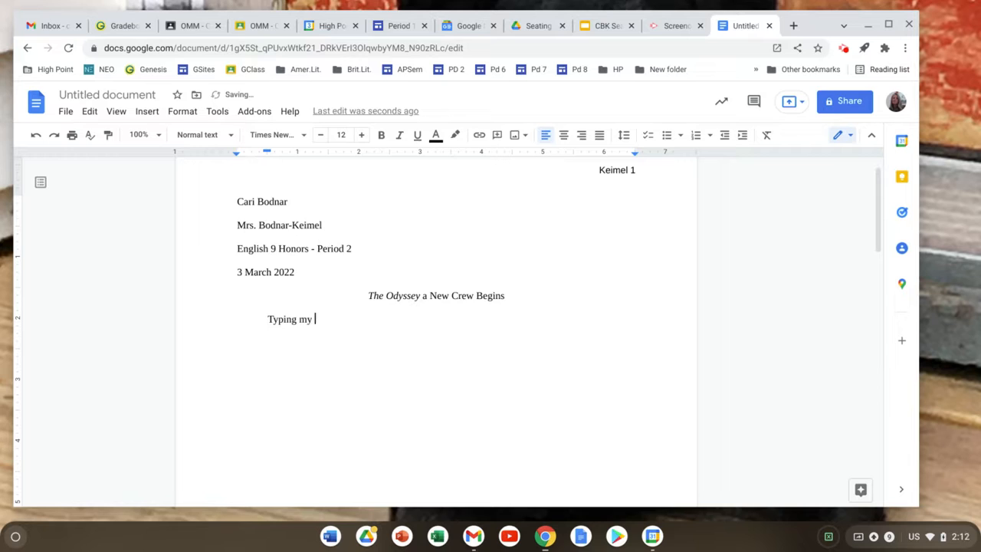
pyautogui.write('paragraph here')
pyautogui.click(842, 49)
pyautogui.click(767, 182)
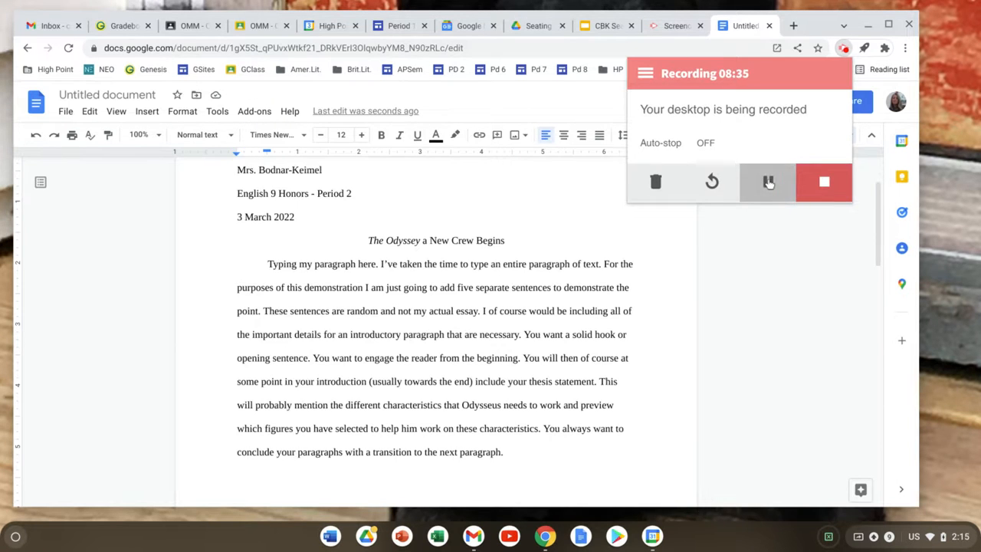
# Step: Start a second paragraph reading "So this where you begin the second paragraph." and accept the grammar suggestion that changes "this where" to "this is where"
pyautogui.click(508, 452)
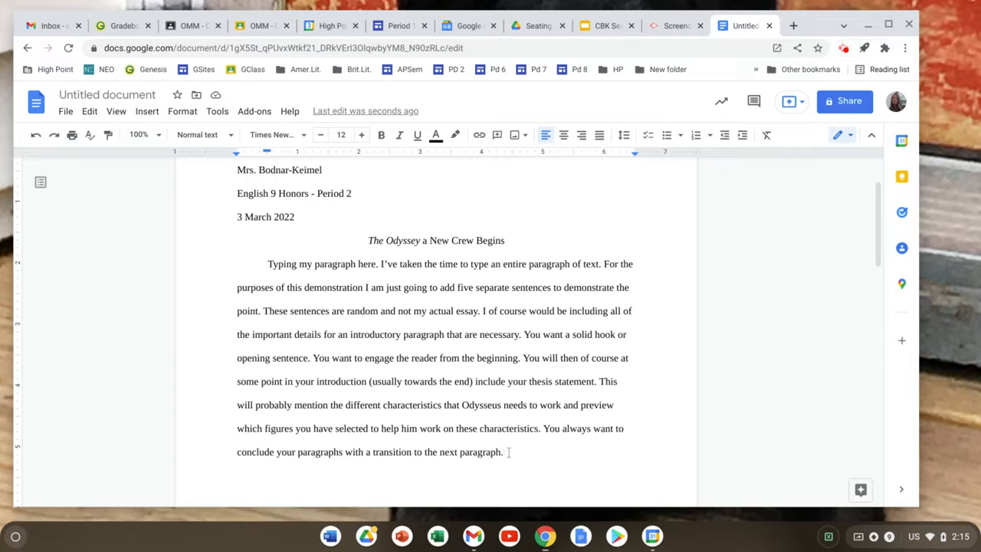
pyautogui.press('BackSpace')
pyautogui.write('.')
pyautogui.press('Return')
pyautogui.write('So this wheere')
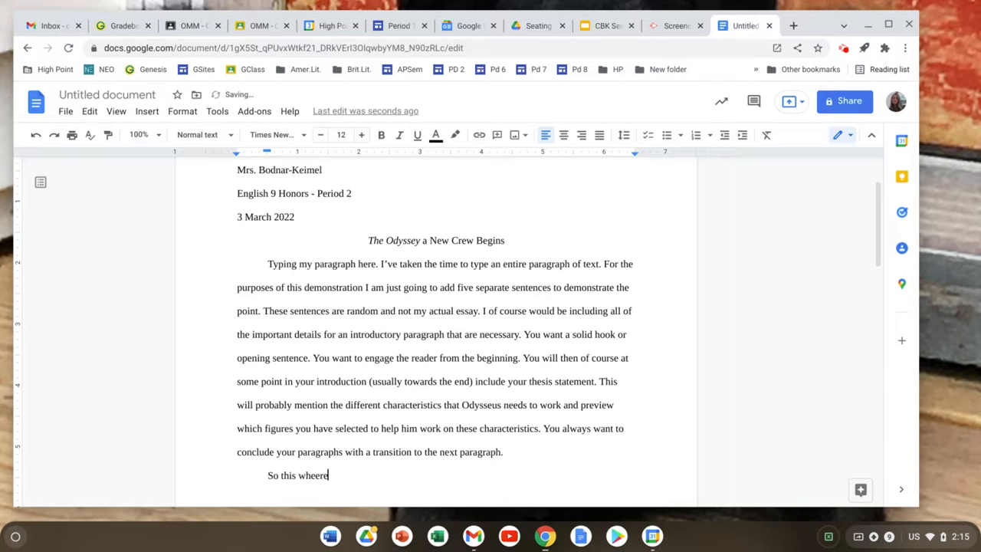
pyautogui.press('BackSpace')
pyautogui.press('BackSpace')
pyautogui.press('BackSpace')
pyautogui.write('re you begin the seco')
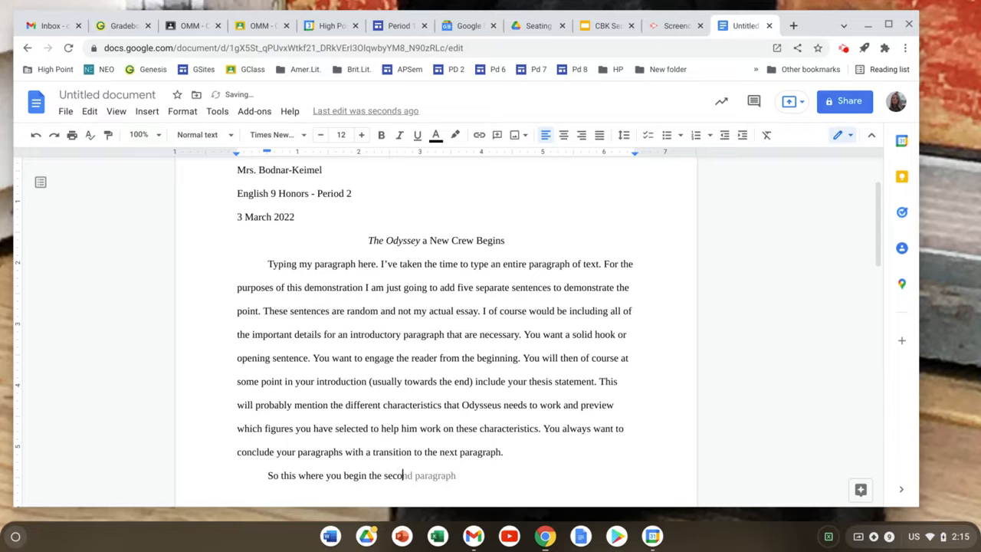
pyautogui.write('nd paragraph')
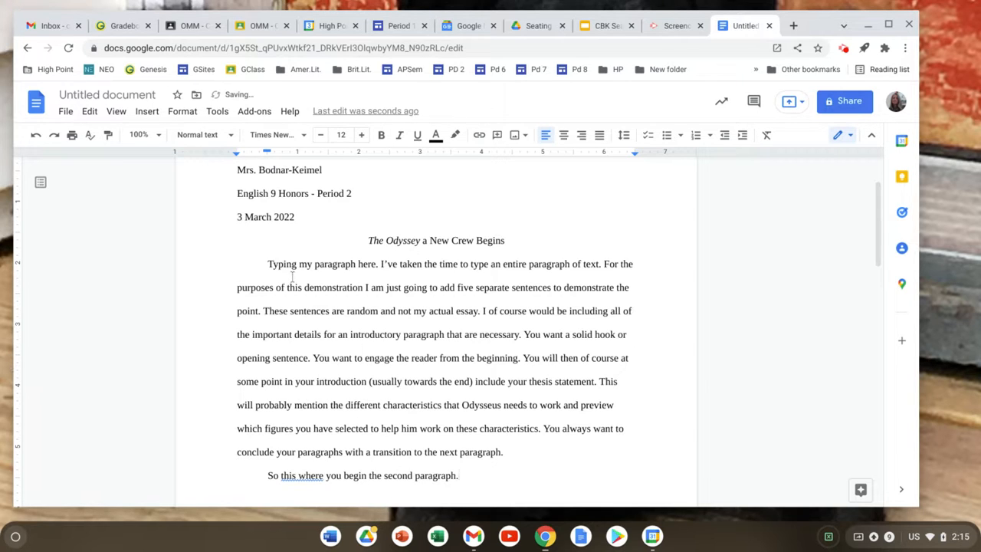
pyautogui.write('.')
pyautogui.click(293, 474)
pyautogui.click(361, 375)
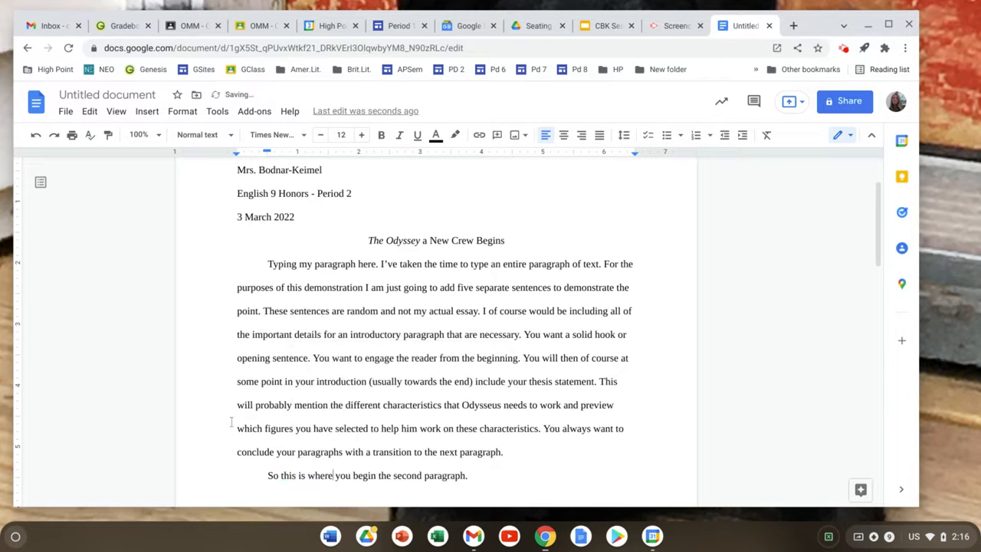
# Step: Add extra blank lines between the two body paragraphs, above the title and below the title
pyautogui.click(526, 450)
pyautogui.press('Return')
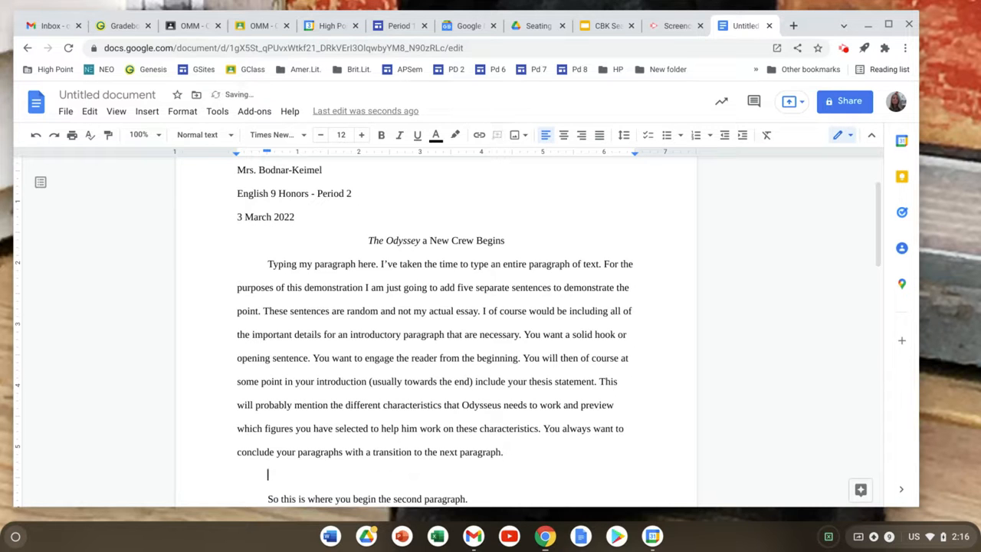
pyautogui.scroll(-1, 556, 338)
pyautogui.scroll(1, 556, 337)
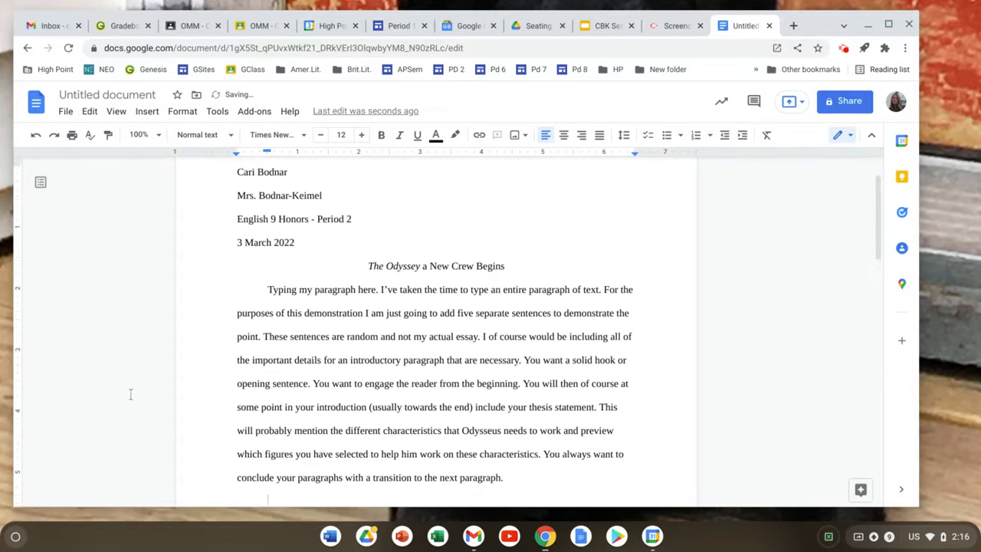
pyautogui.click(310, 246)
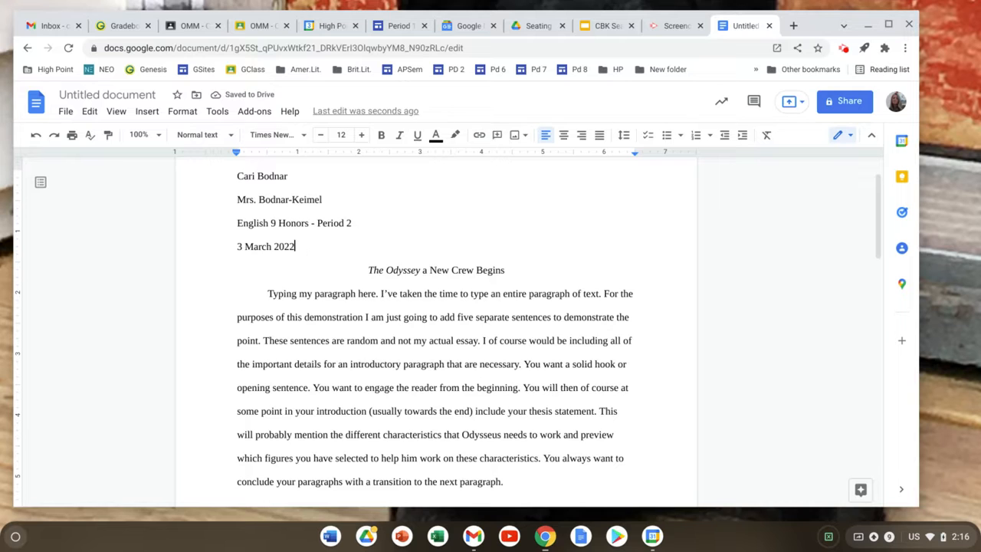
pyautogui.press('Return')
pyautogui.click(527, 298)
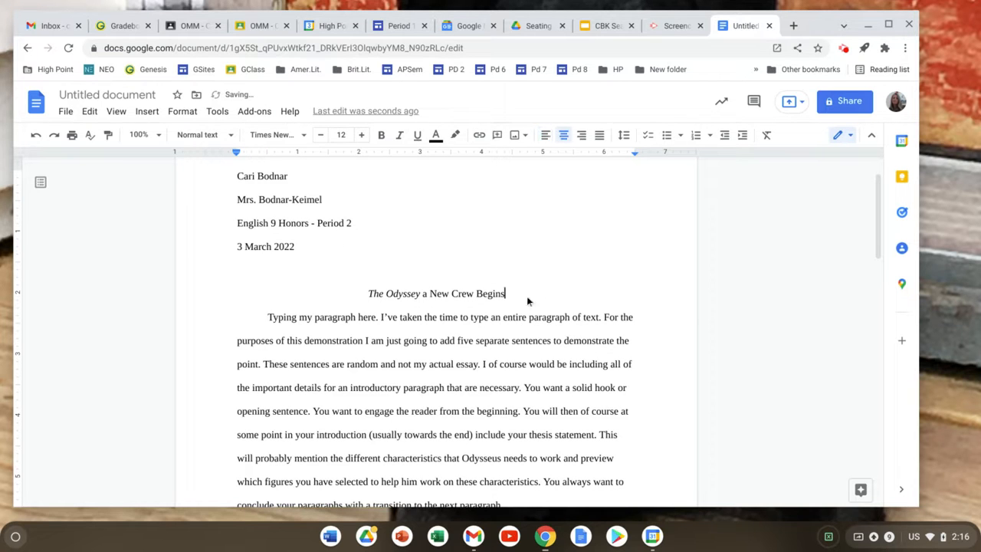
pyautogui.press('Return')
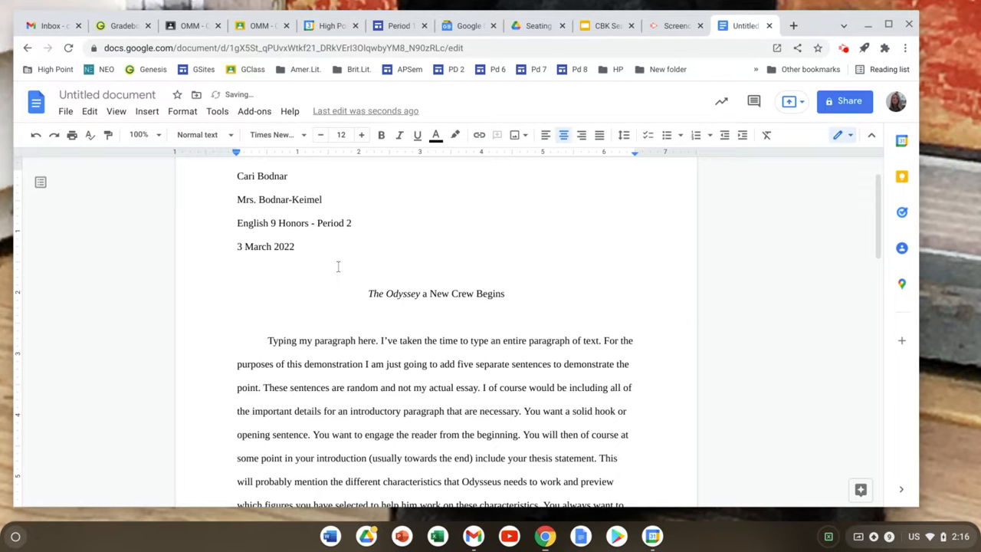
# Step: Remove the extra blank lines above and below the title and between the two body paragraphs
pyautogui.click(338, 267)
pyautogui.press('BackSpace')
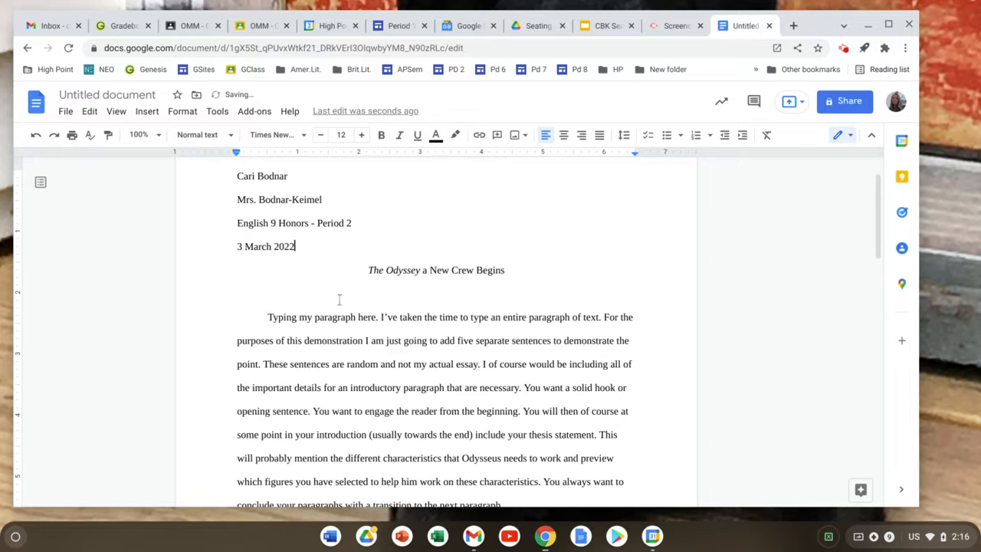
pyautogui.click(339, 299)
pyautogui.press('BackSpace')
pyautogui.press('BackSpace')
pyautogui.scroll(-1, 249, 415)
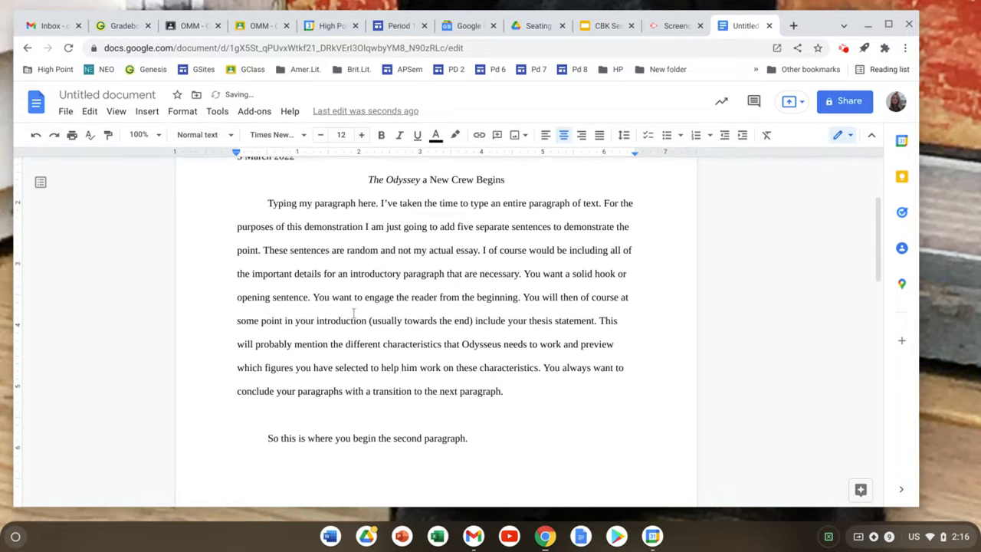
pyautogui.click(249, 414)
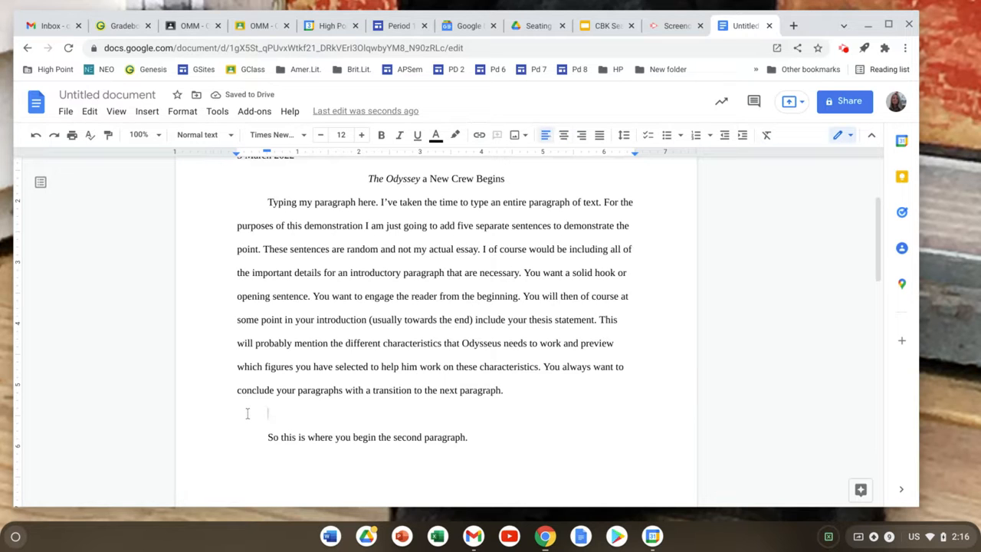
pyautogui.press('BackSpace')
pyautogui.press('BackSpace')
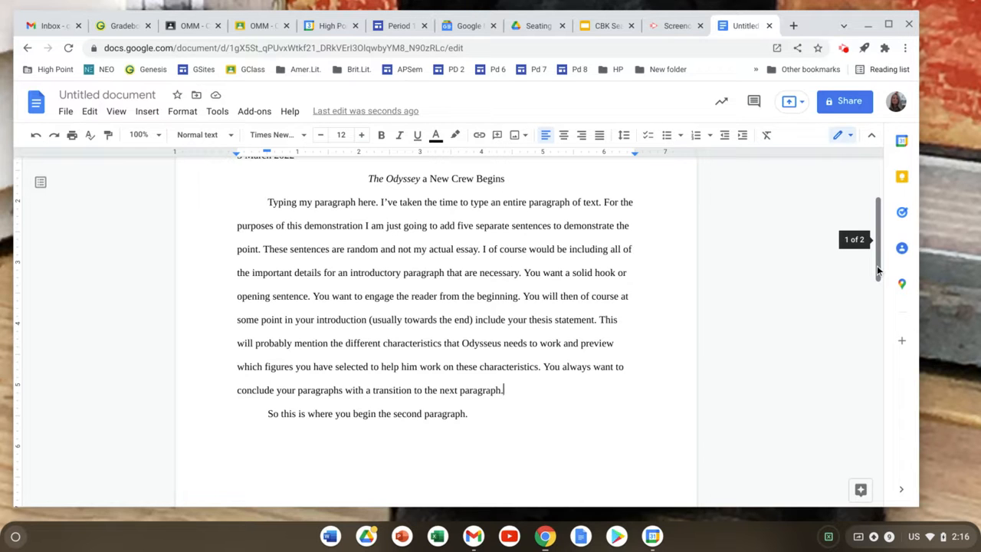
# Step: Add blank lines from page 2 onward until the document runs onto a fourth page
pyautogui.moveTo(878, 268); pyautogui.dragTo(848, 411)
pyautogui.click(516, 435)
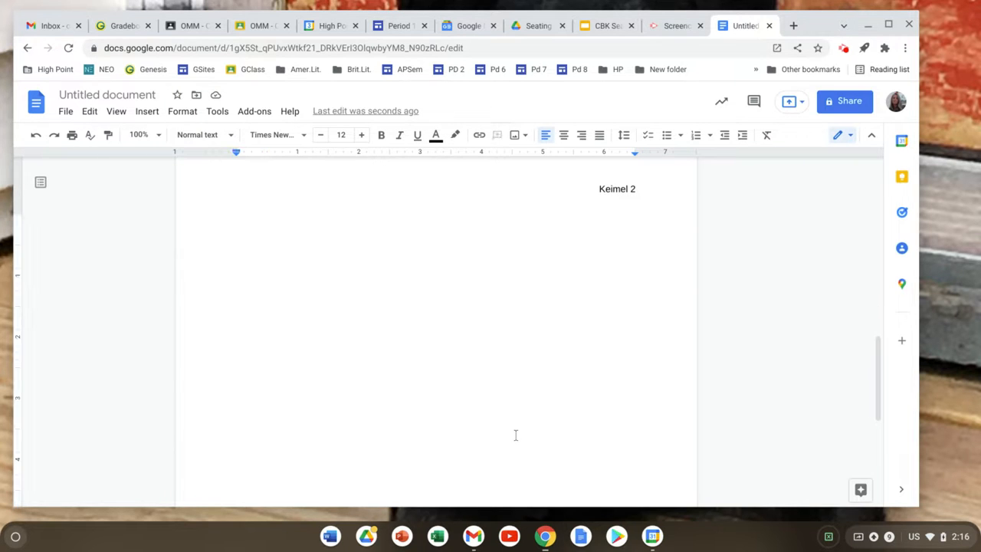
pyautogui.press('Return')
pyautogui.press('Return')
pyautogui.press('Return')
pyautogui.press('Return')
pyautogui.press('Return')
pyautogui.press('Return')
pyautogui.press('Return')
pyautogui.press('Return')
pyautogui.press('Return')
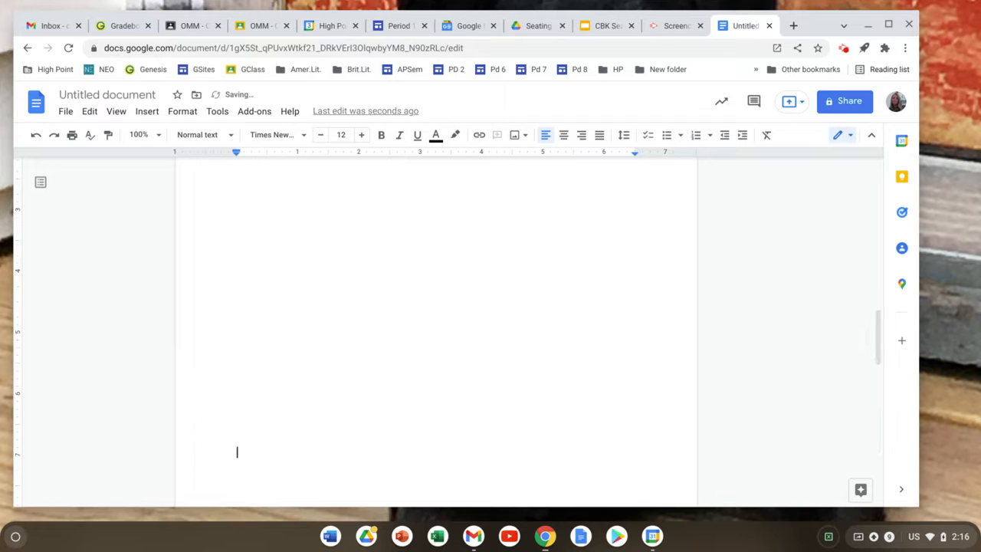
pyautogui.press('Return')
pyautogui.press('Return')
pyautogui.press('Return')
pyautogui.press('Return')
pyautogui.press('Return')
pyautogui.press('Return')
pyautogui.press('Return')
pyautogui.press('Return')
pyautogui.press('Return')
pyautogui.press('Return')
pyautogui.press('Return')
pyautogui.press('Return')
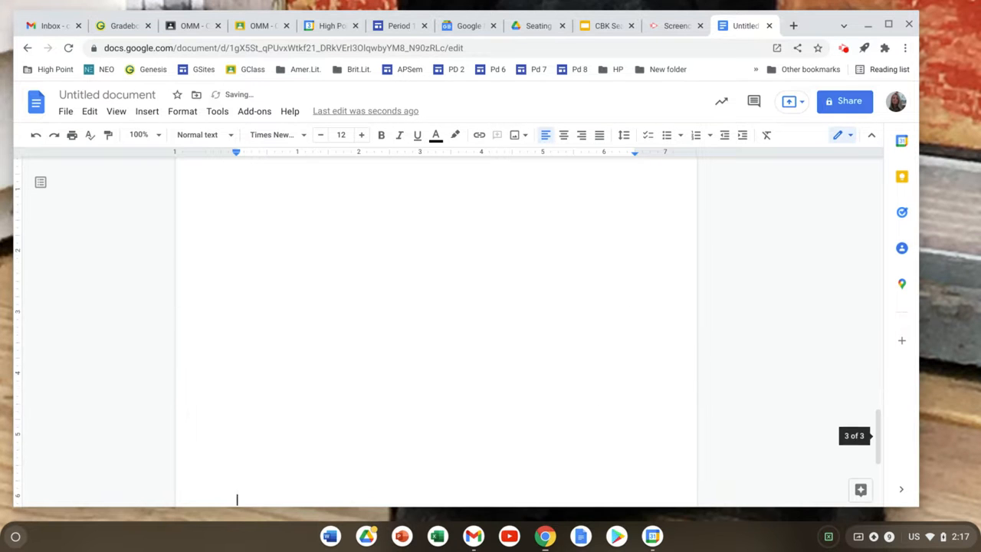
pyautogui.press('Return')
pyautogui.press('Return')
pyautogui.press('Return')
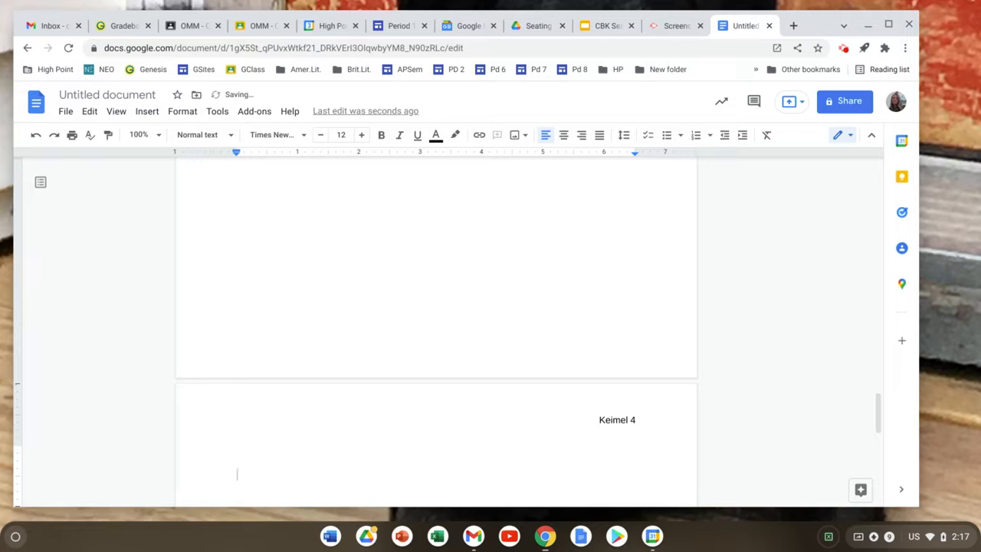
# Step: Delete blank lines back up to page 3 and enter the indented placeholder text "Final paragraph............"
pyautogui.press('BackSpace')
pyautogui.press('BackSpace')
pyautogui.press('BackSpace')
pyautogui.press('BackSpace')
pyautogui.press('BackSpace')
pyautogui.press('BackSpace')
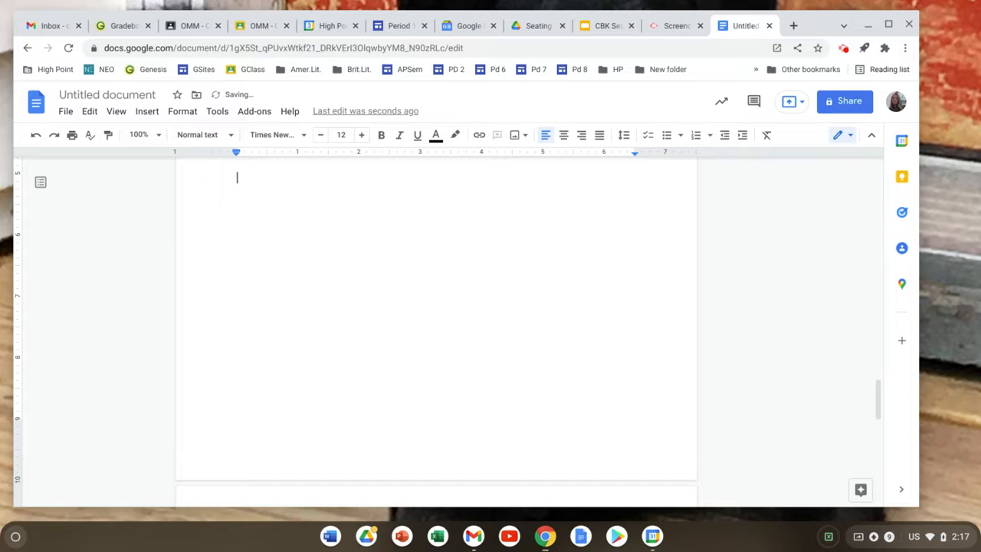
pyautogui.press('Tab')
pyautogui.write('Final pa')
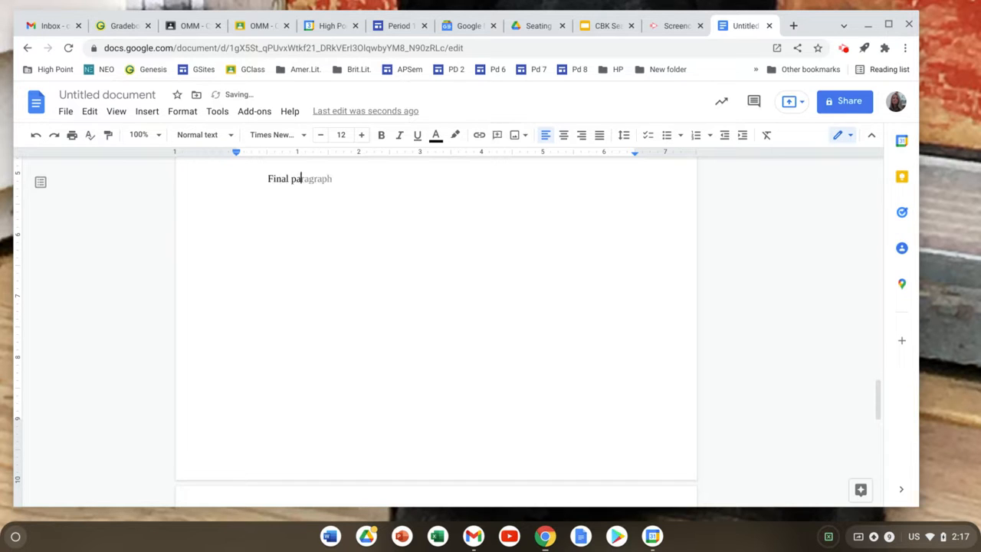
pyautogui.write('ragraph............')
# Step: Add blank lines below the final paragraph until the cursor is on the first line of page 4
pyautogui.press('Return')
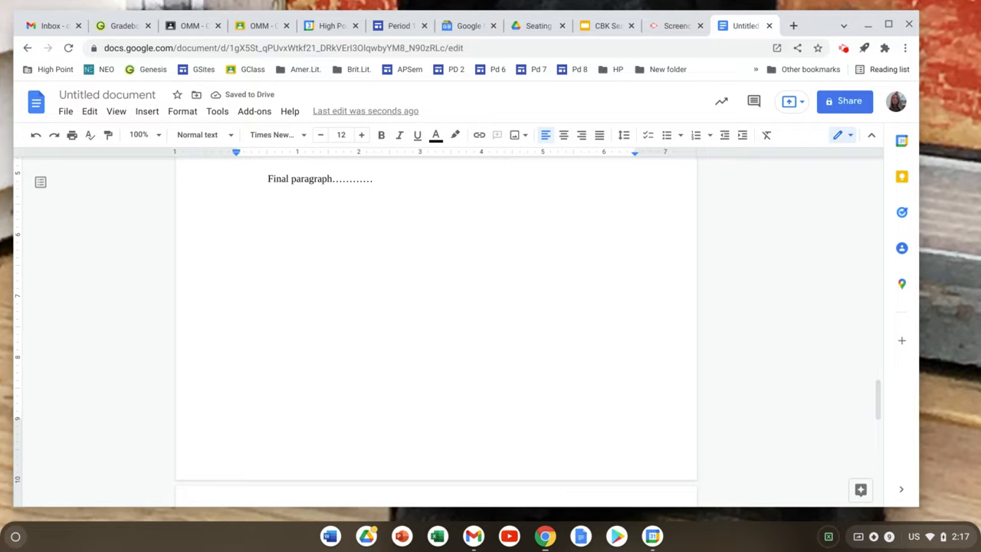
pyautogui.press('Return')
pyautogui.press('Return')
pyautogui.press('Return')
pyautogui.press('Return')
pyautogui.press('Return')
pyautogui.press('Return')
pyautogui.press('Return')
pyautogui.press('Return')
pyautogui.press('Return')
pyautogui.press('Return')
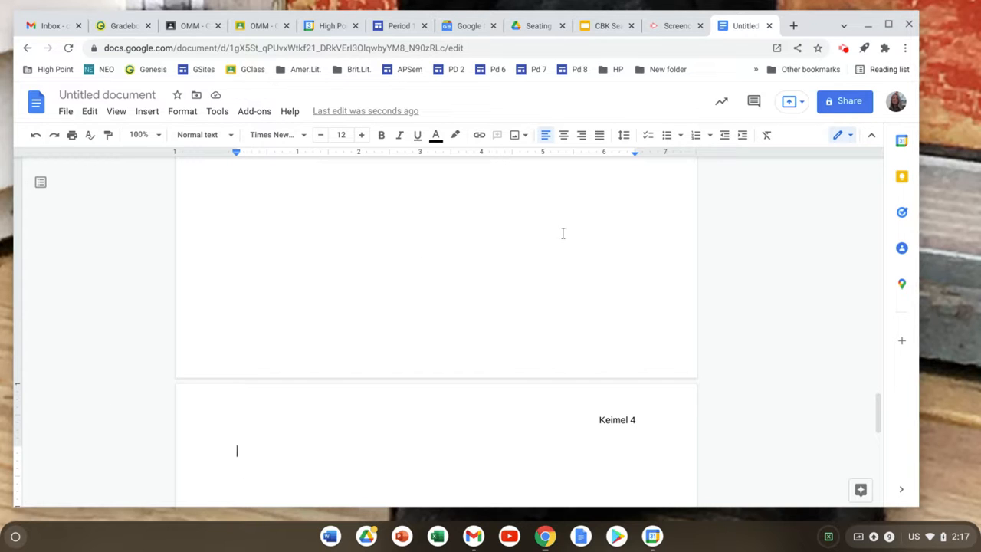
# Step: Enter a centered "Works Cited" heading on the first line of page 4 and start a left-aligned line below it
pyautogui.click(564, 136)
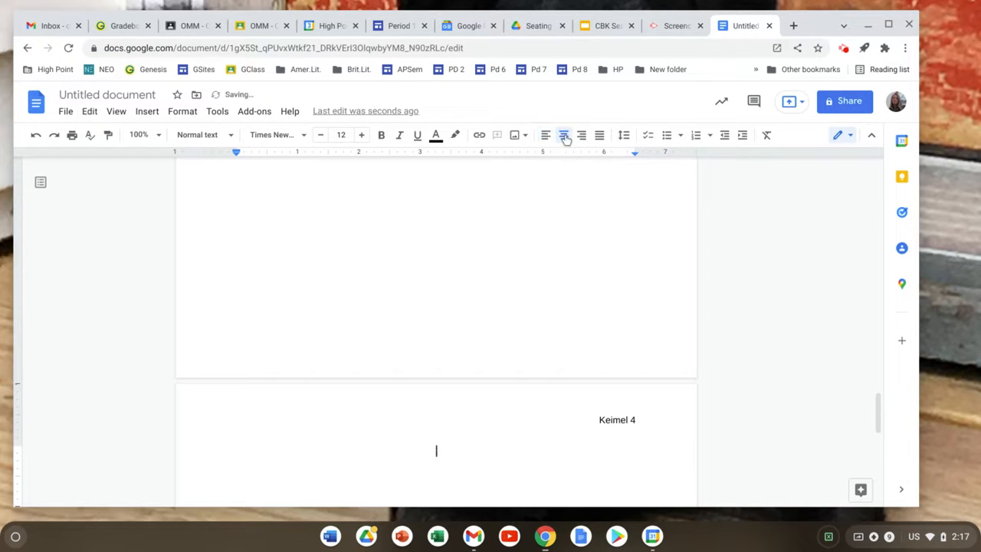
pyautogui.write('Works Cited')
pyautogui.press('Return')
pyautogui.click(546, 136)
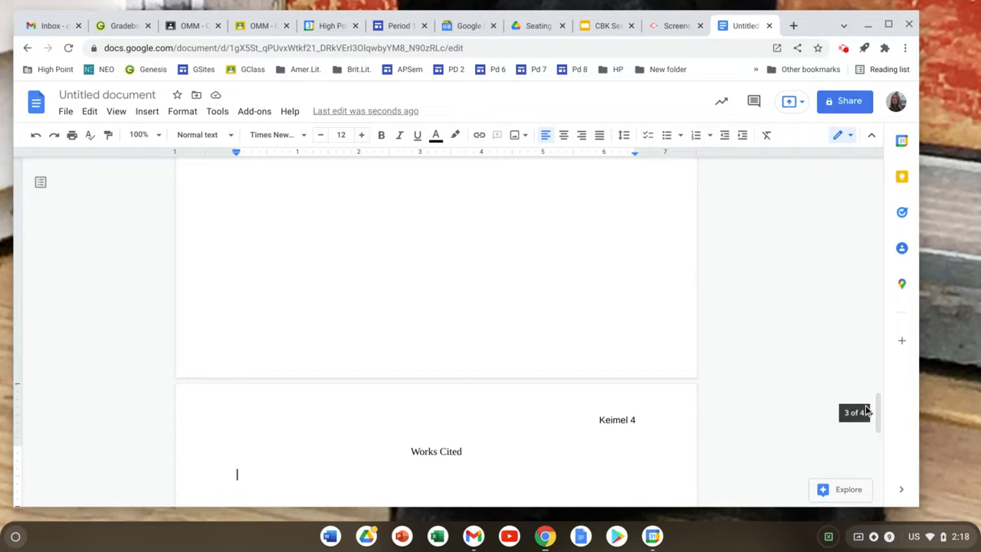
pyautogui.moveTo(867, 411); pyautogui.dragTo(885, 183)
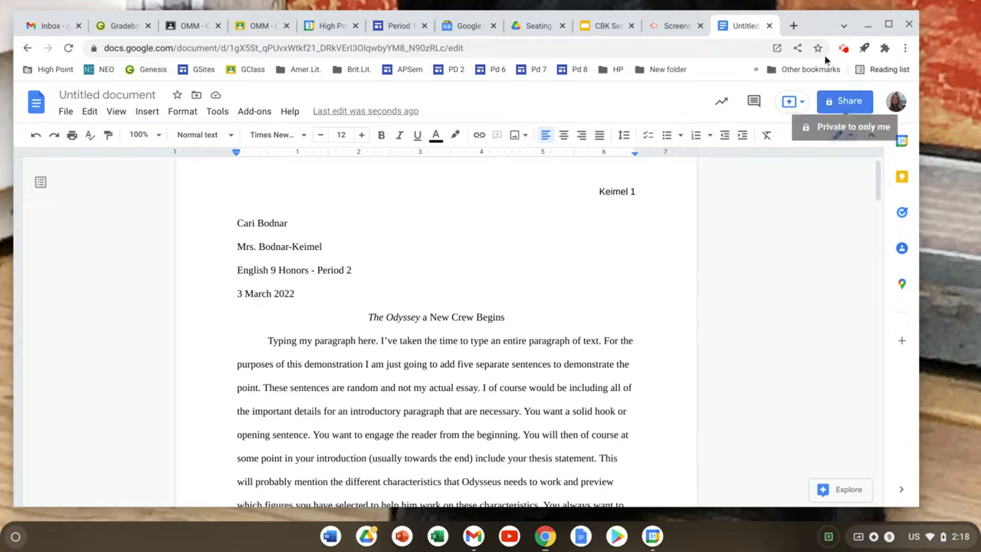